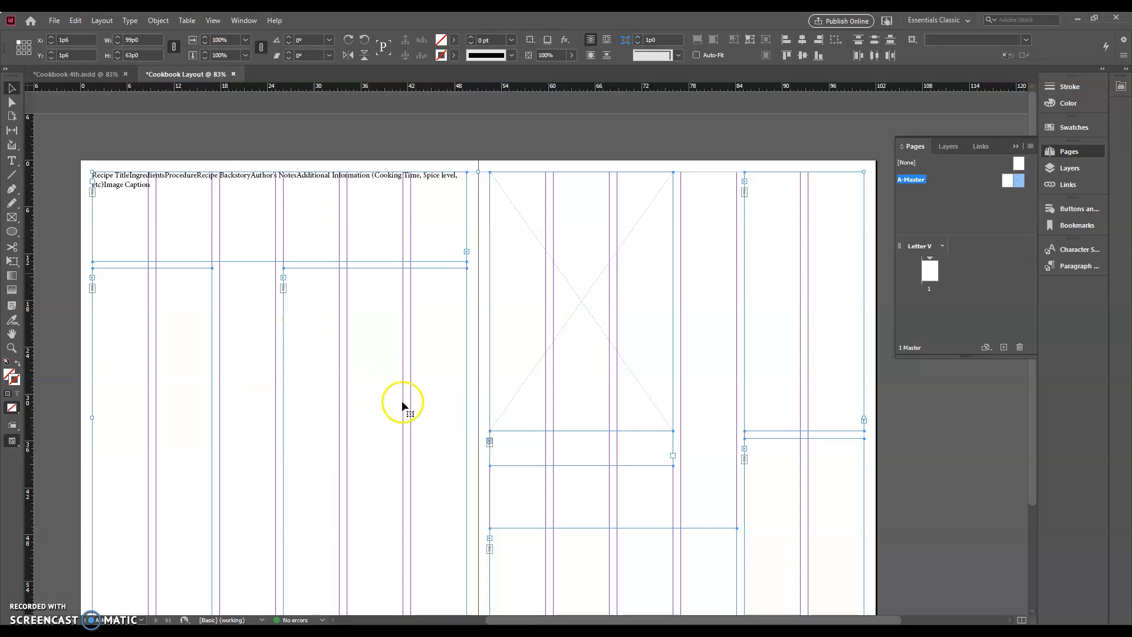
Delete all the placeholder text from the frame across the top of the A-Master spread's left page.
double_click(184, 189)
drag(175, 190, 58, 175)
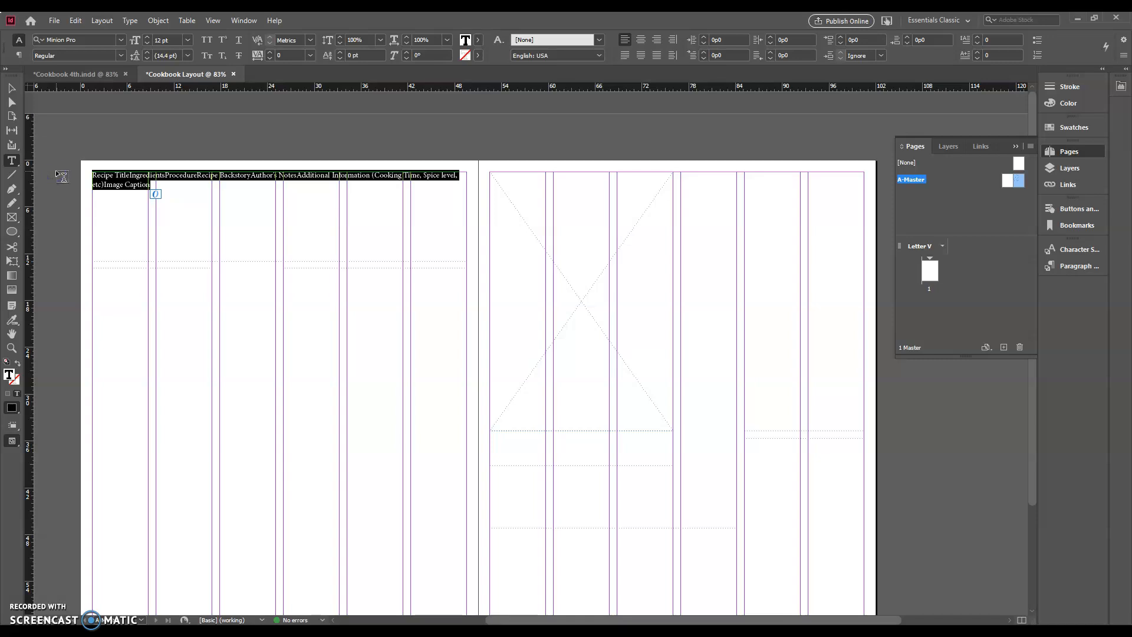
key(BackSpace)
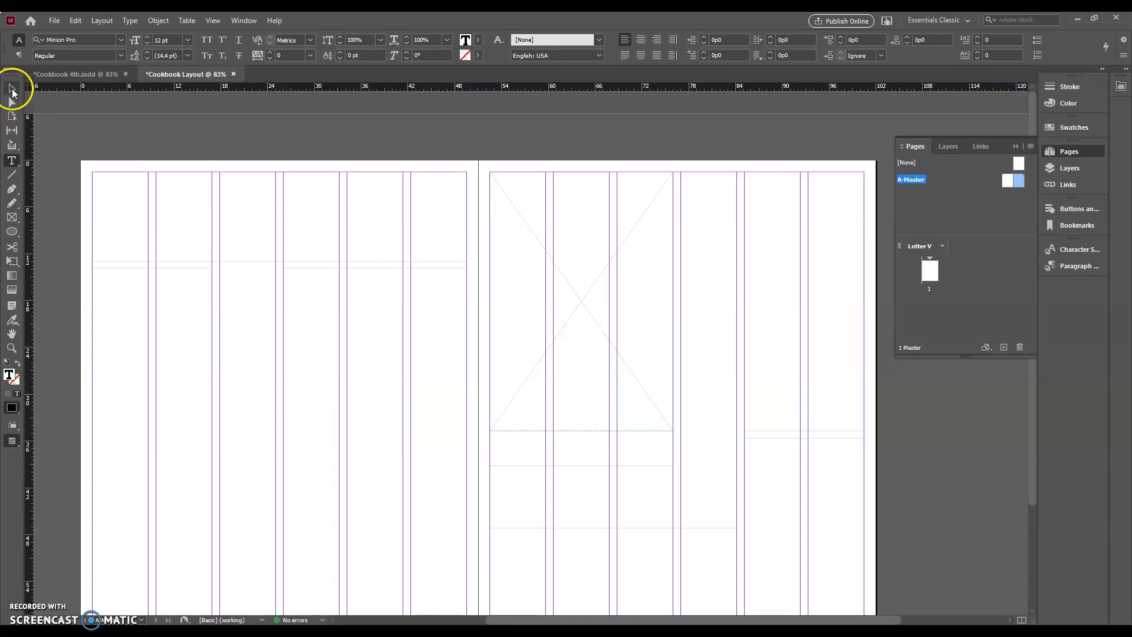
click(12, 88)
click(79, 145)
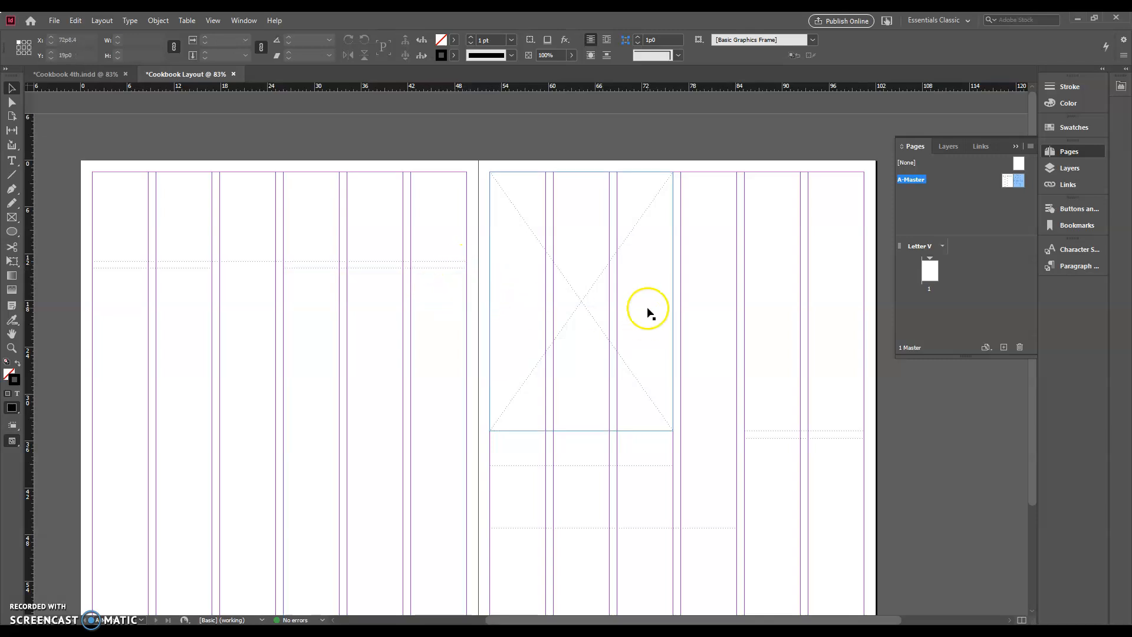
click(914, 197)
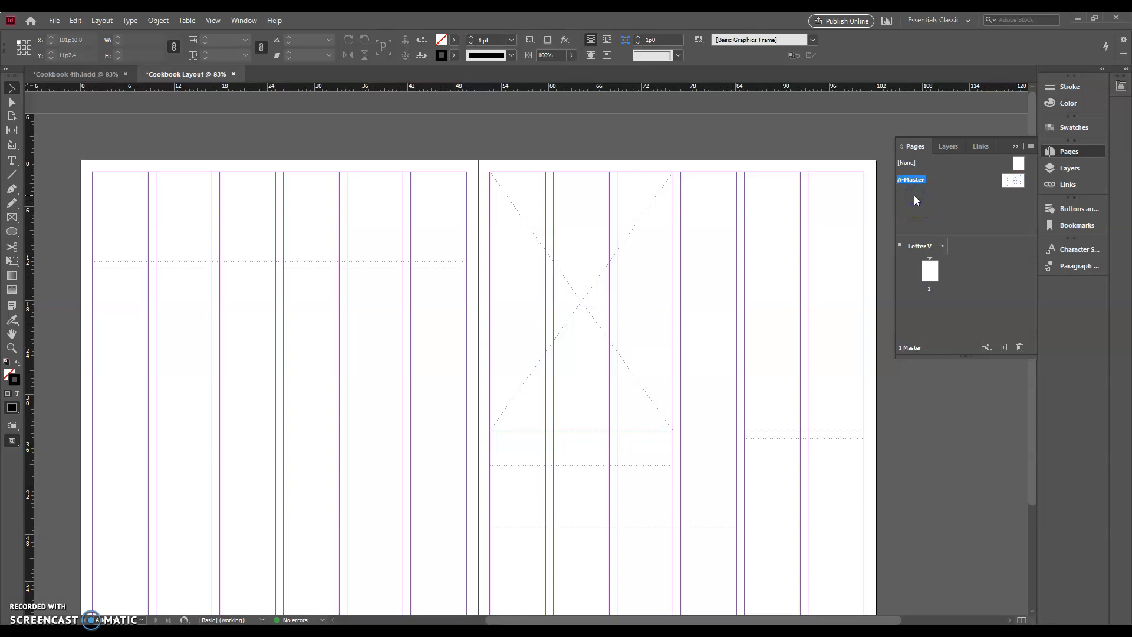
Fill the tall narrow text frame on the master's left page with a light gray of 25% K and 0% C, M and Y.
scroll(496, 270, down, 3)
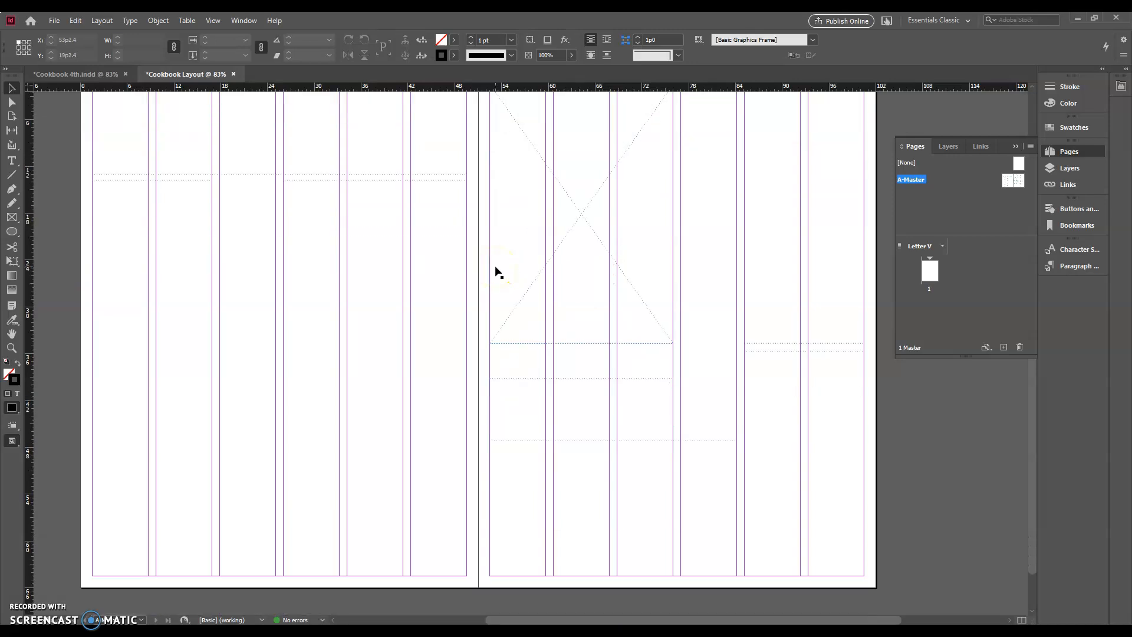
click(772, 385)
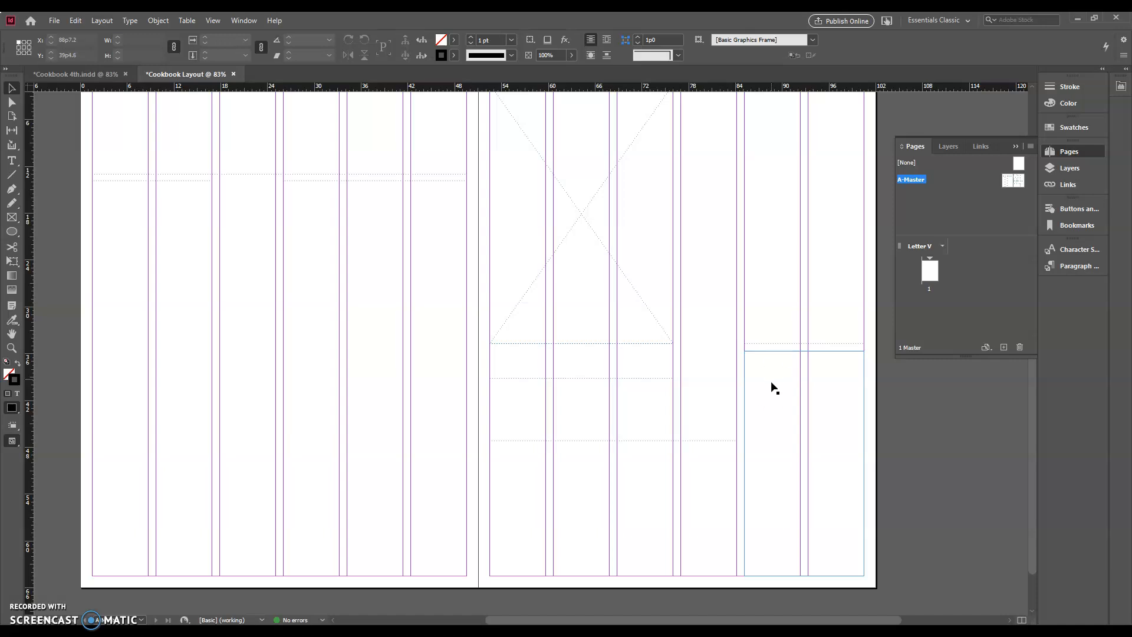
click(326, 324)
click(164, 317)
click(161, 310)
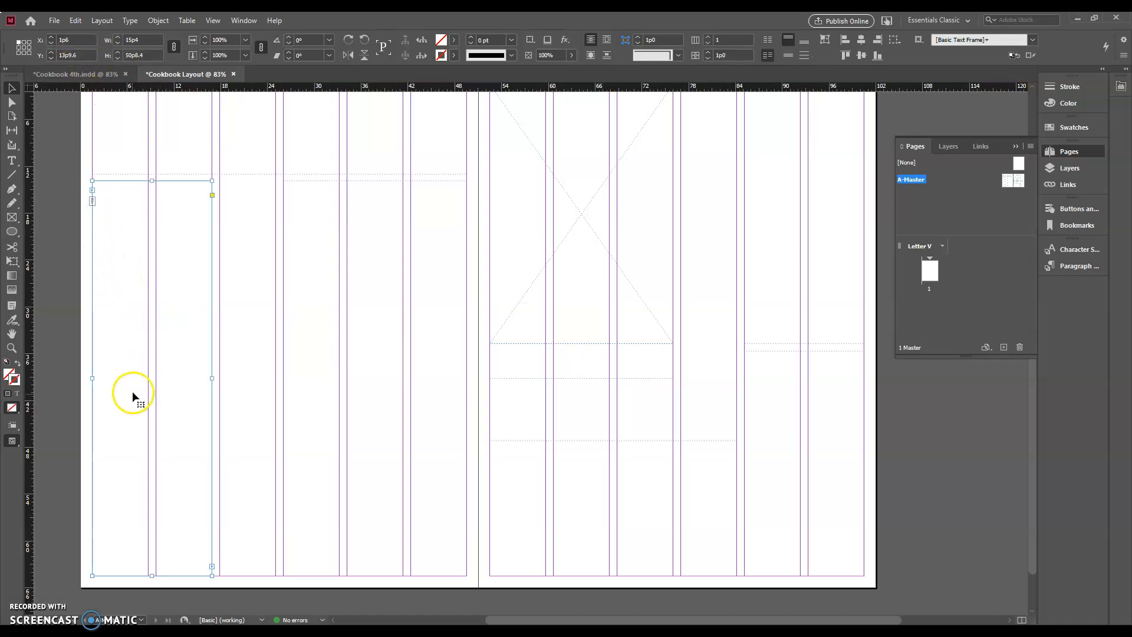
click(454, 40)
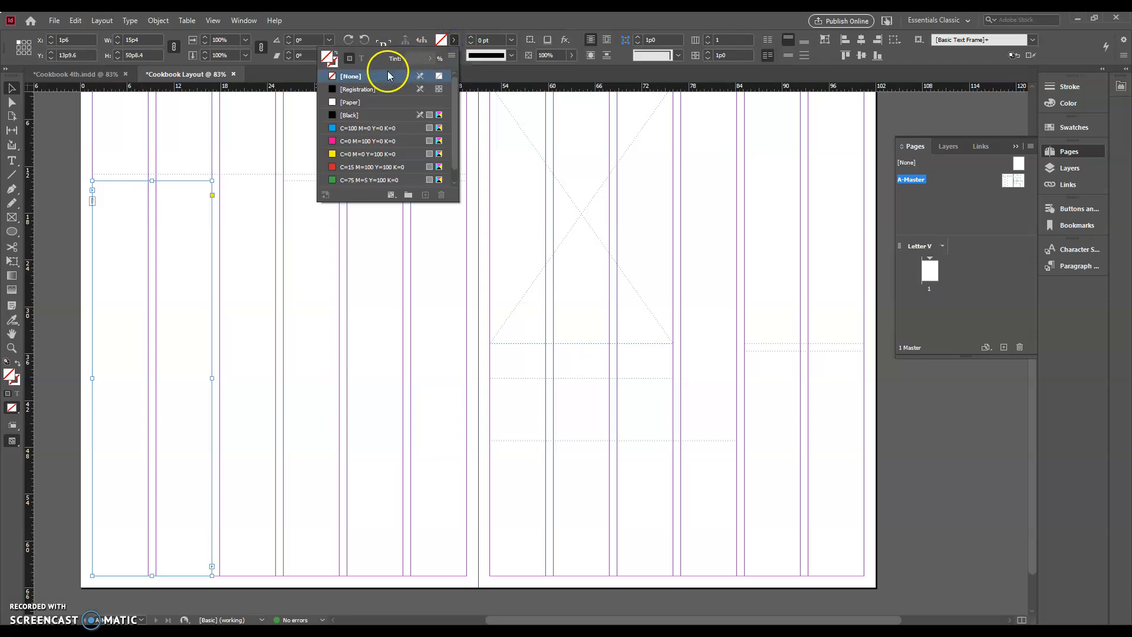
scroll(384, 120, down, 1)
scroll(383, 121, up, 1)
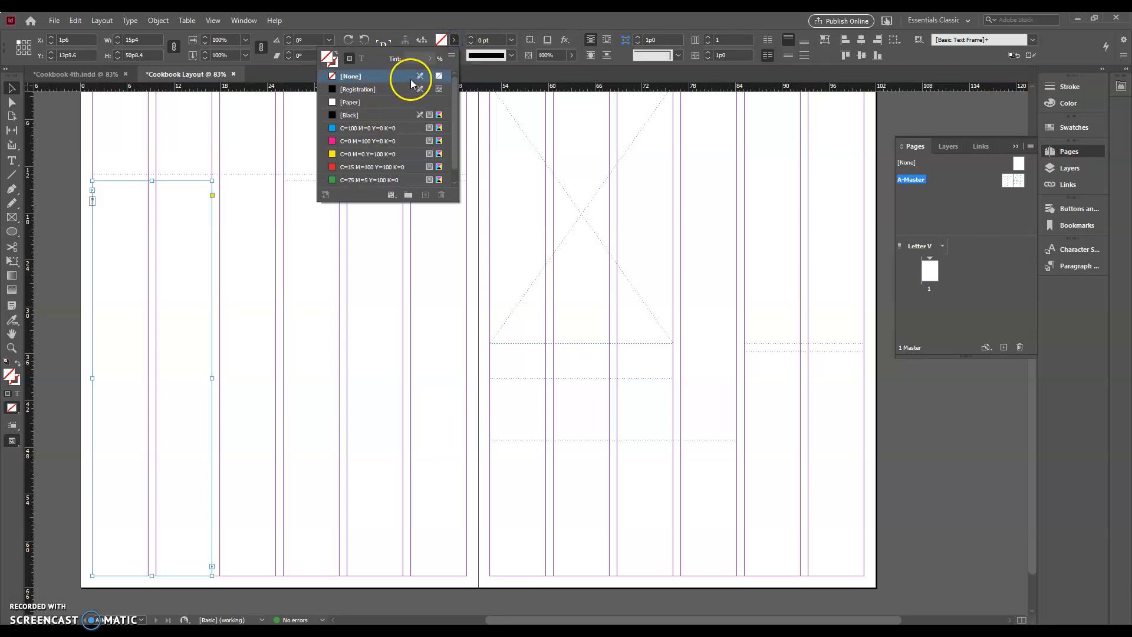
double_click(442, 40)
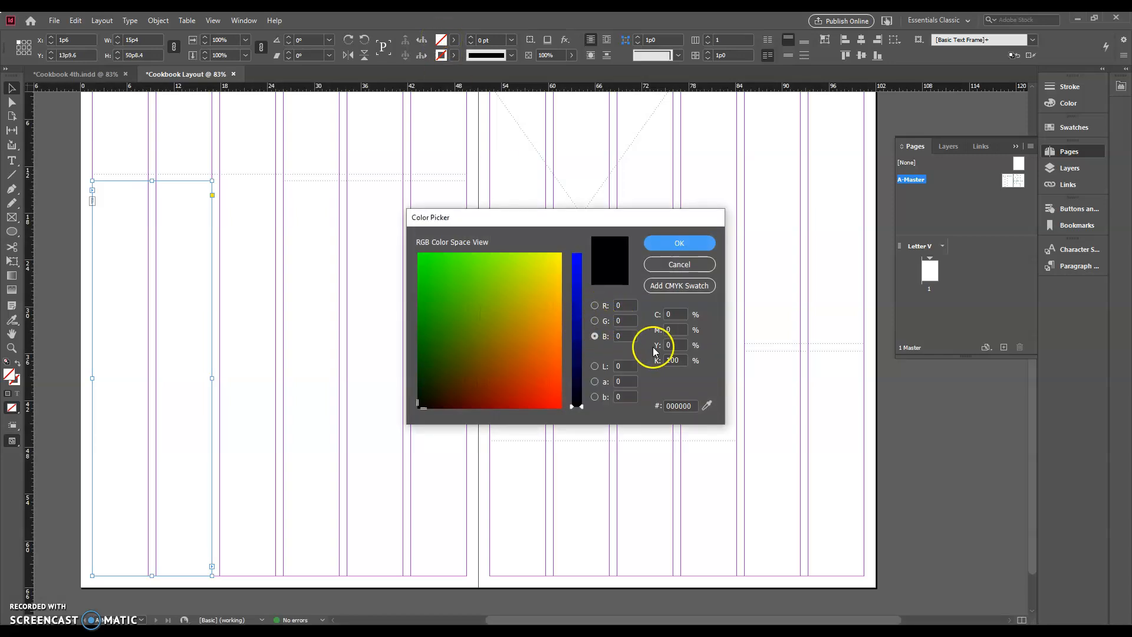
click(648, 361)
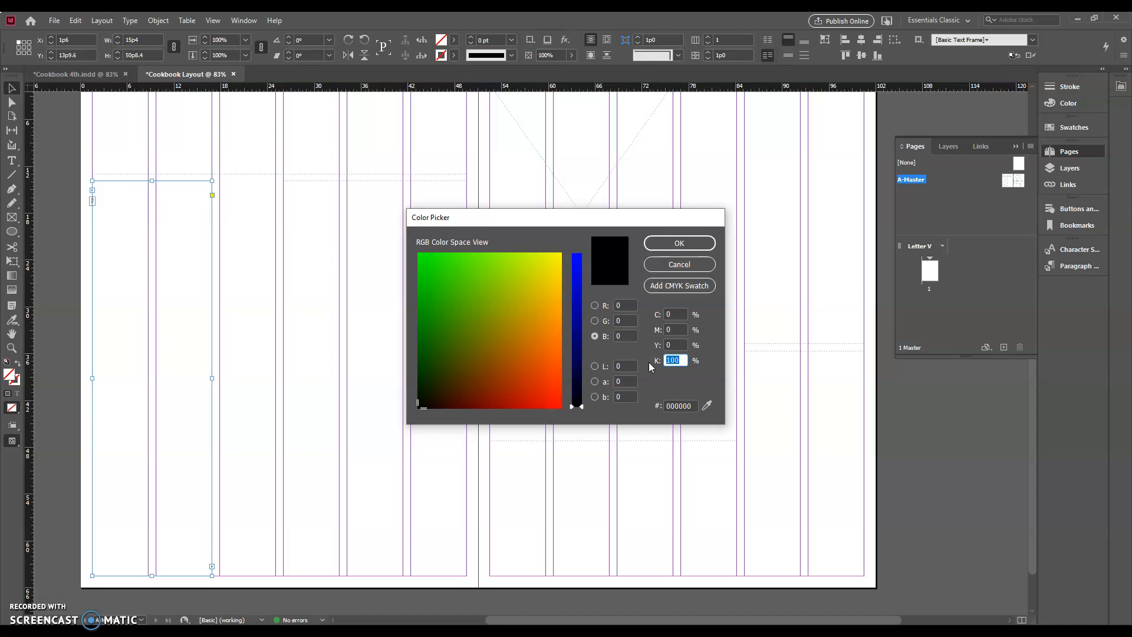
text(25)
click(682, 383)
click(670, 343)
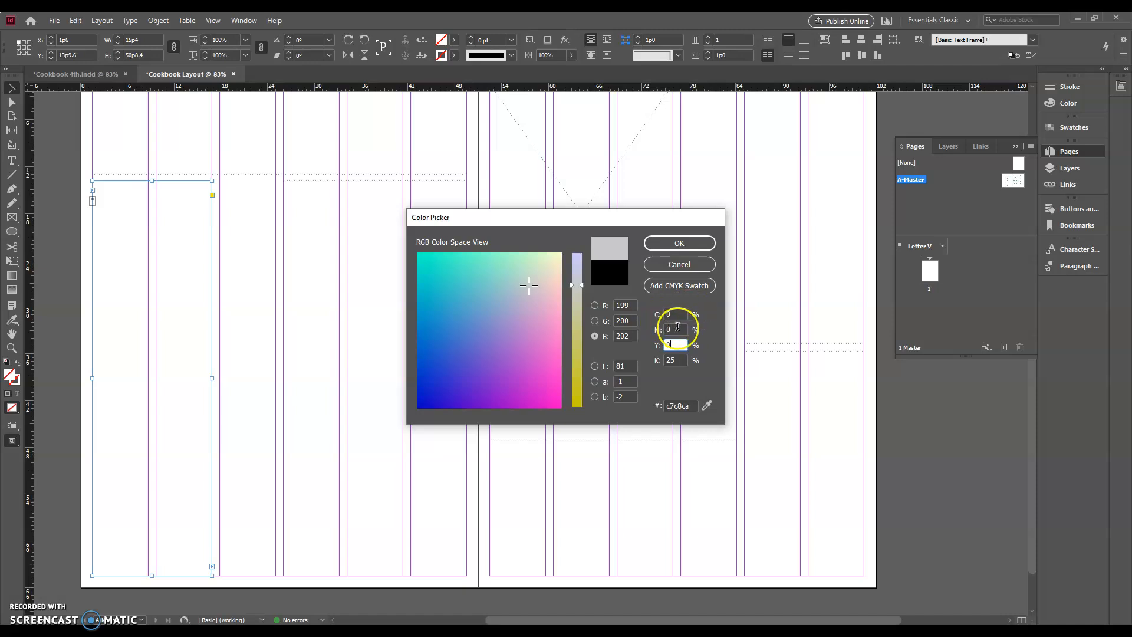
click(681, 359)
drag(681, 360, 658, 360)
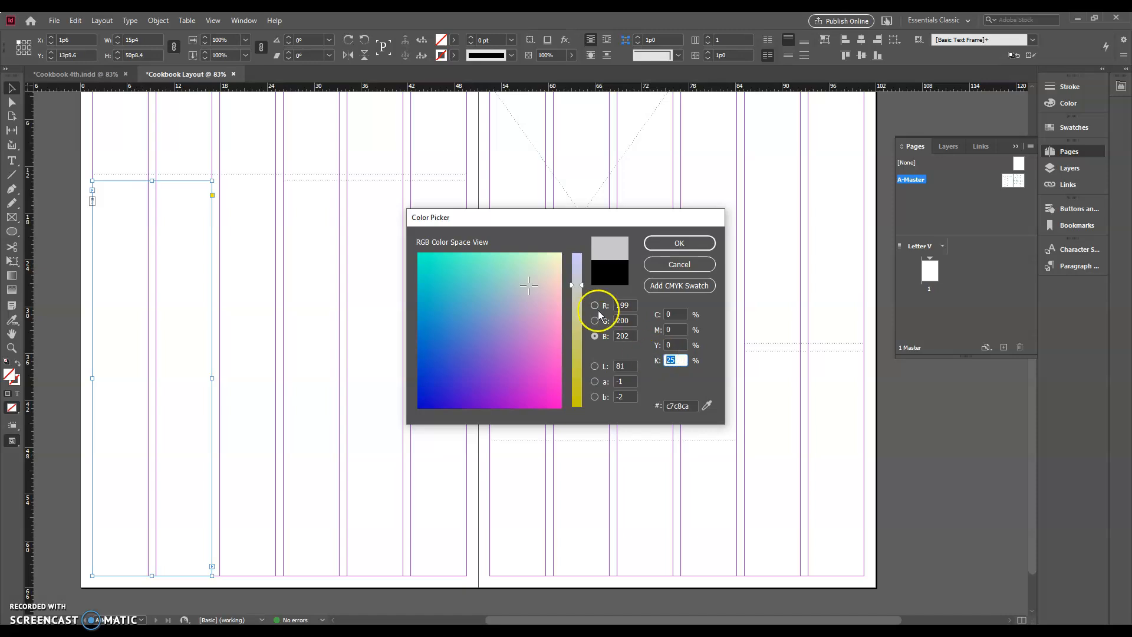
click(664, 244)
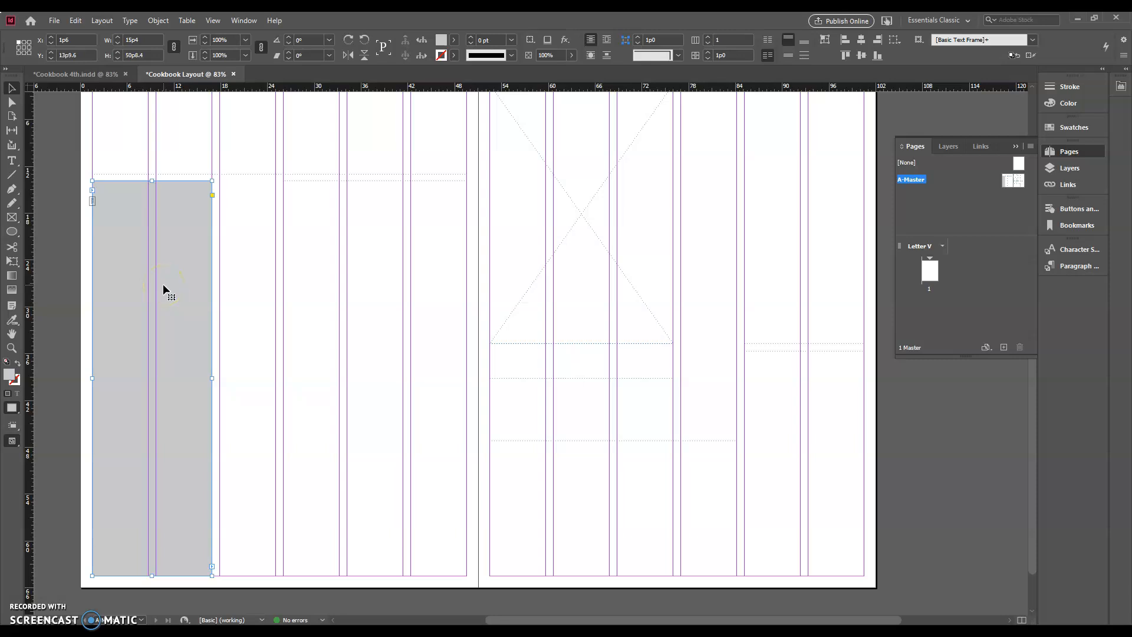
click(51, 283)
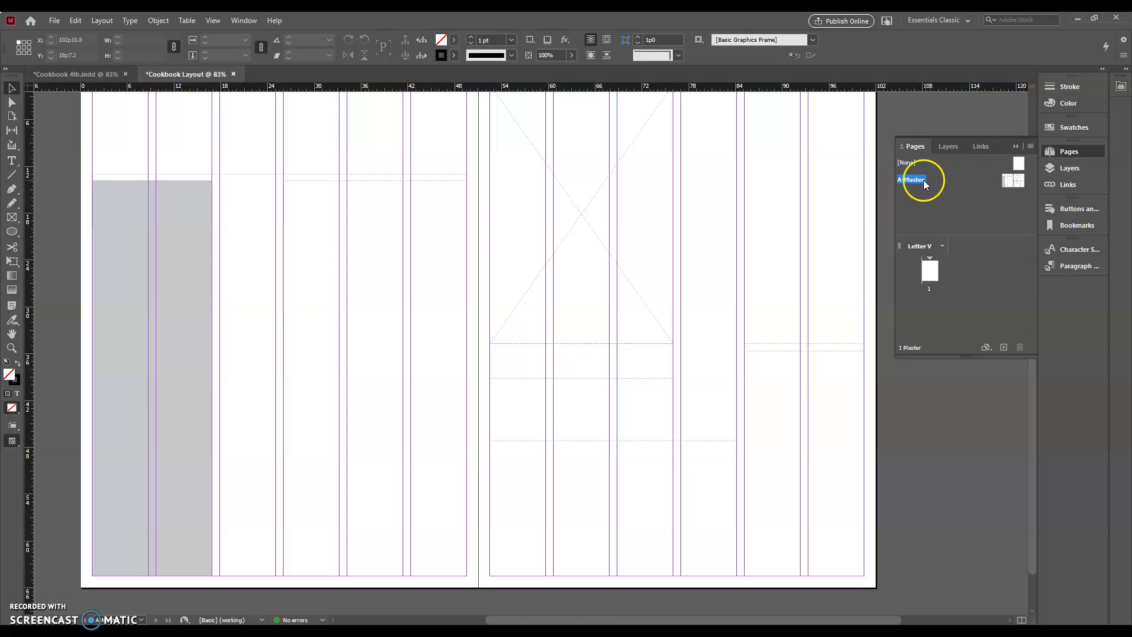
Add an A-Master spread to the document below page 1 and bring pages 2-3 into view.
drag(924, 183, 936, 309)
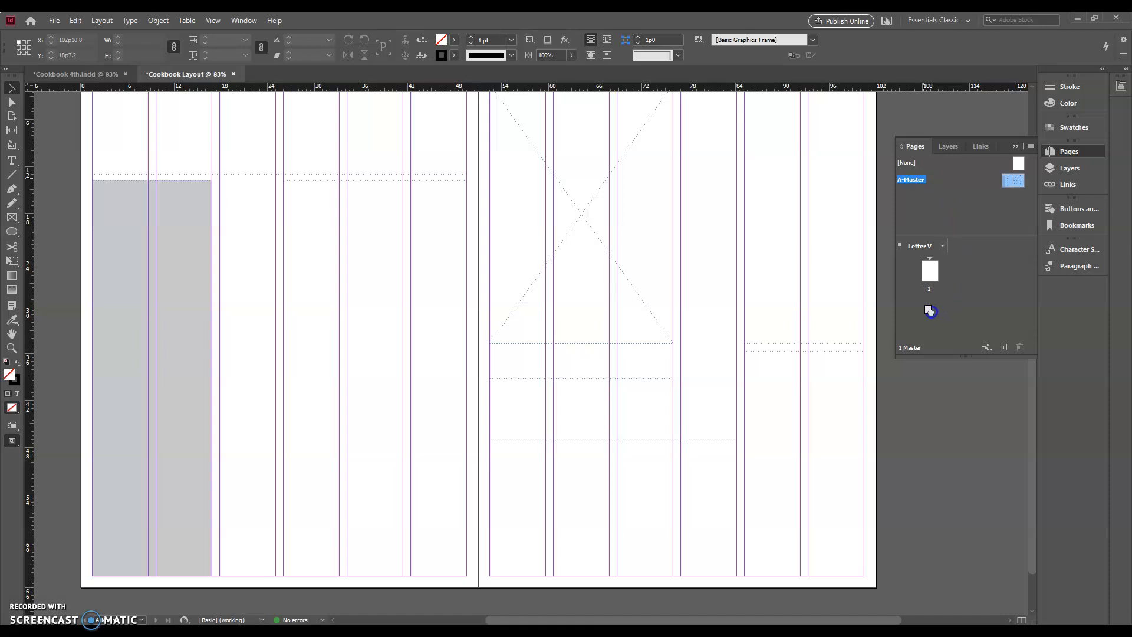
mouse_move(931, 311)
mouse_down()
mouse_move(916, 179)
mouse_move(935, 268)
mouse_move(921, 309)
mouse_up()
click(938, 305)
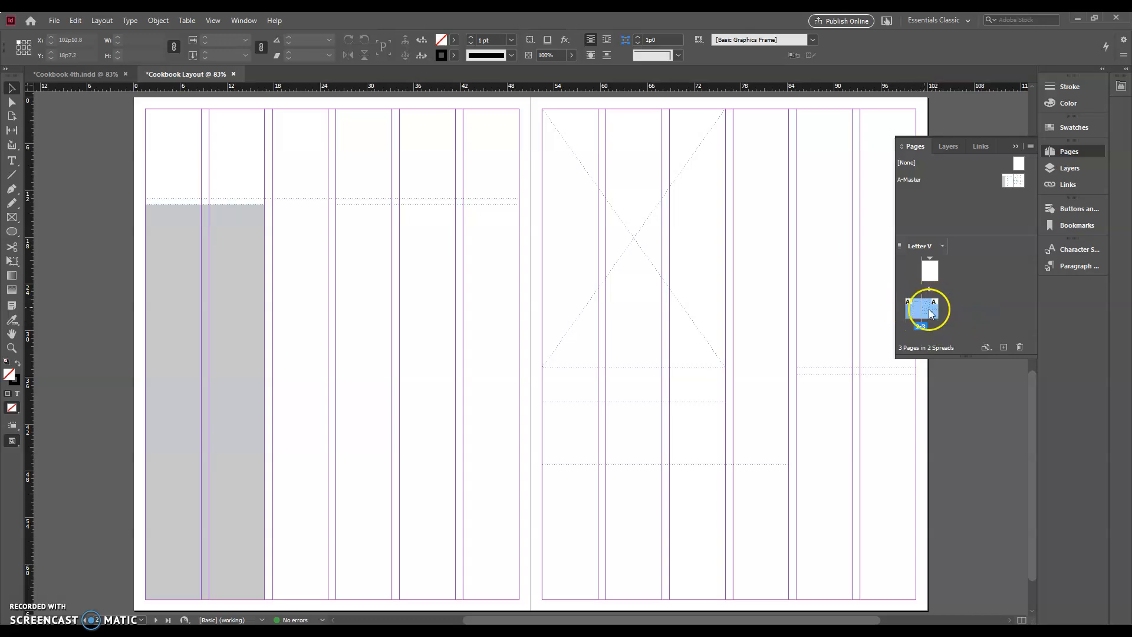
click(984, 305)
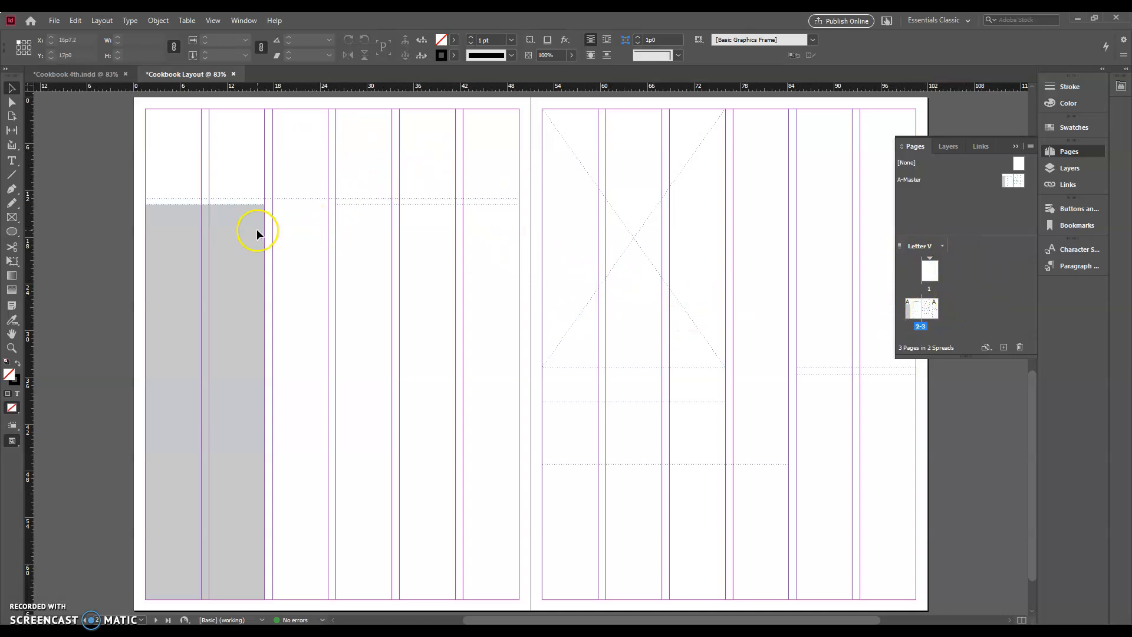
double_click(933, 308)
double_click(921, 326)
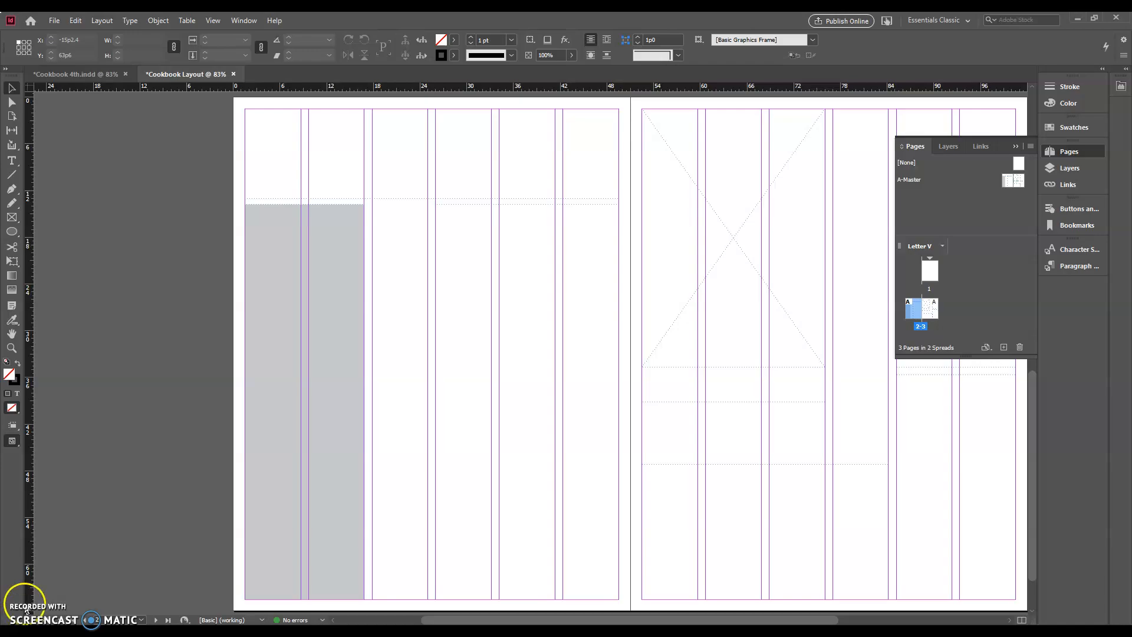
Switch to the Recipe Template in Google Docs and copy the whole Quesadilla Tacos recipe, from its title through the image caption text.
click(289, 630)
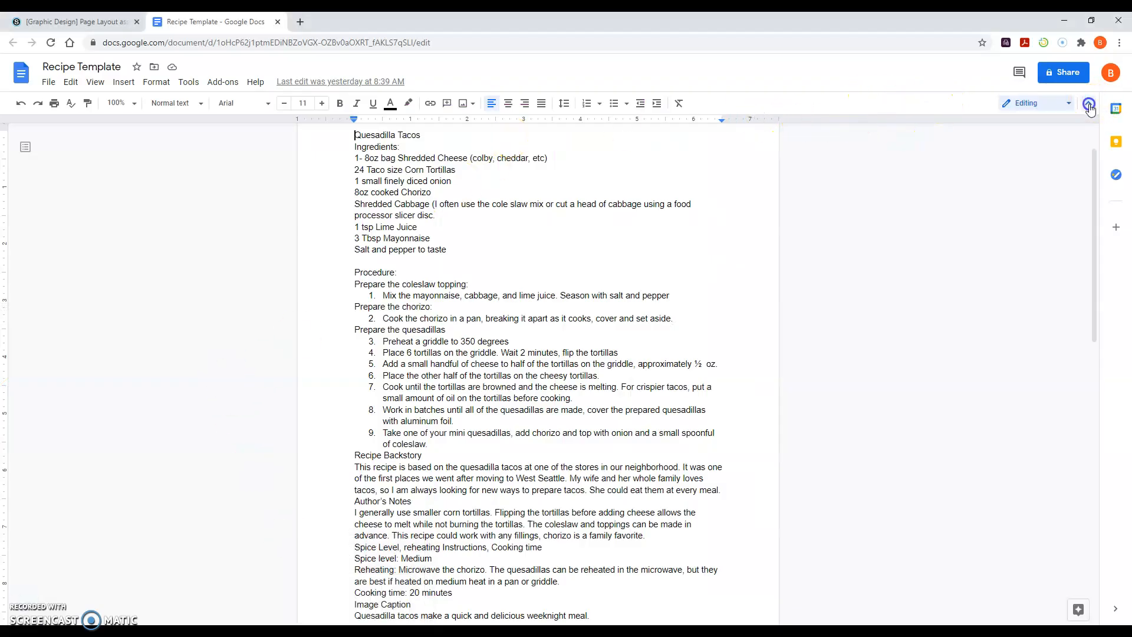
click(1089, 104)
click(371, 101)
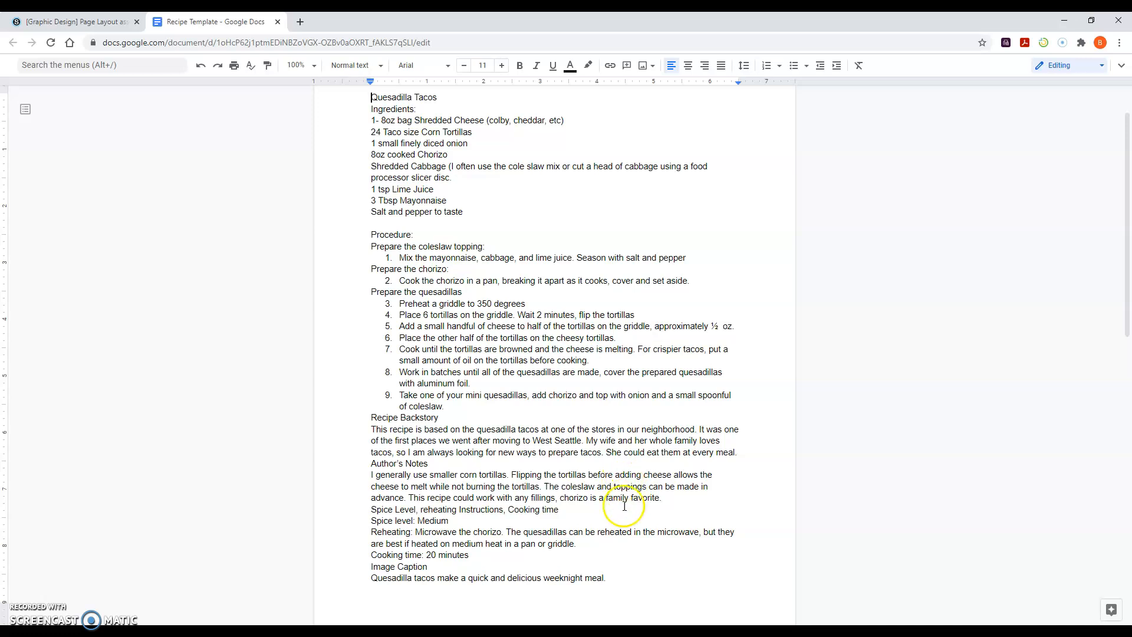
click(403, 227)
drag(607, 578, 362, 100)
key(ctrl+c)
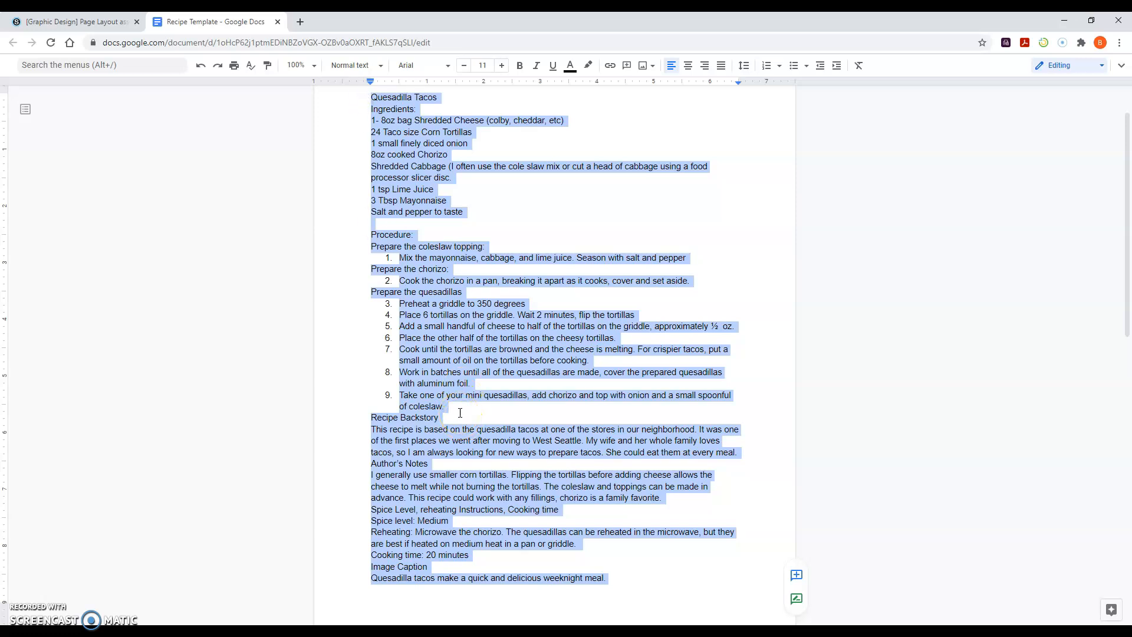
Review the recipe text against the ordered list of required sections on the document's second page.
scroll(479, 479, down, 4)
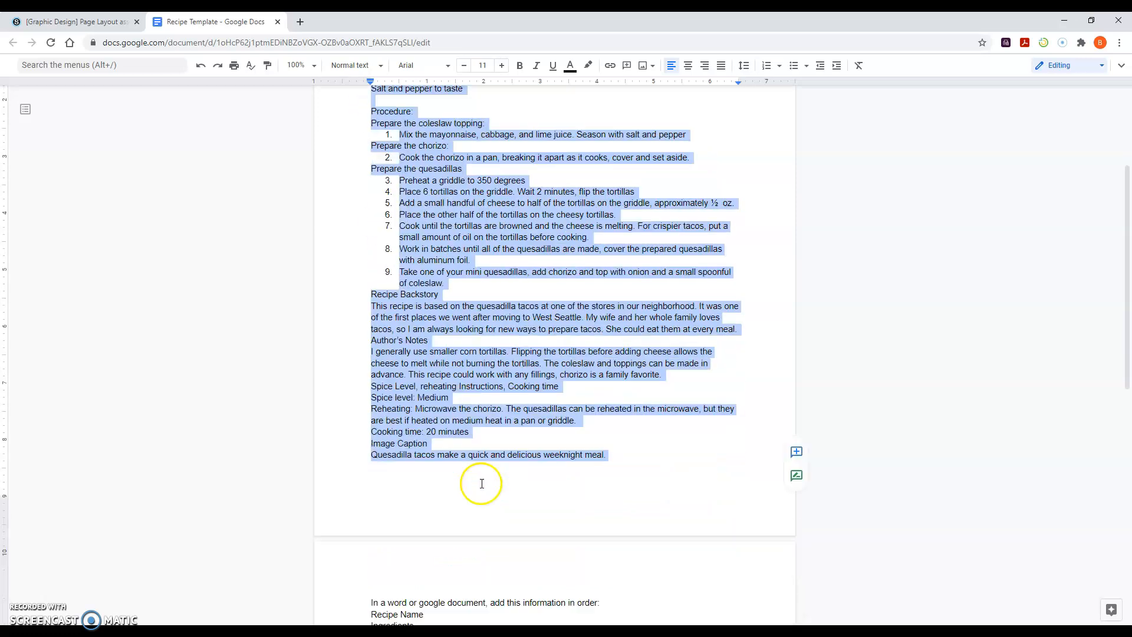
scroll(483, 484, up, 4)
scroll(487, 485, down, 2)
scroll(488, 486, down, 2)
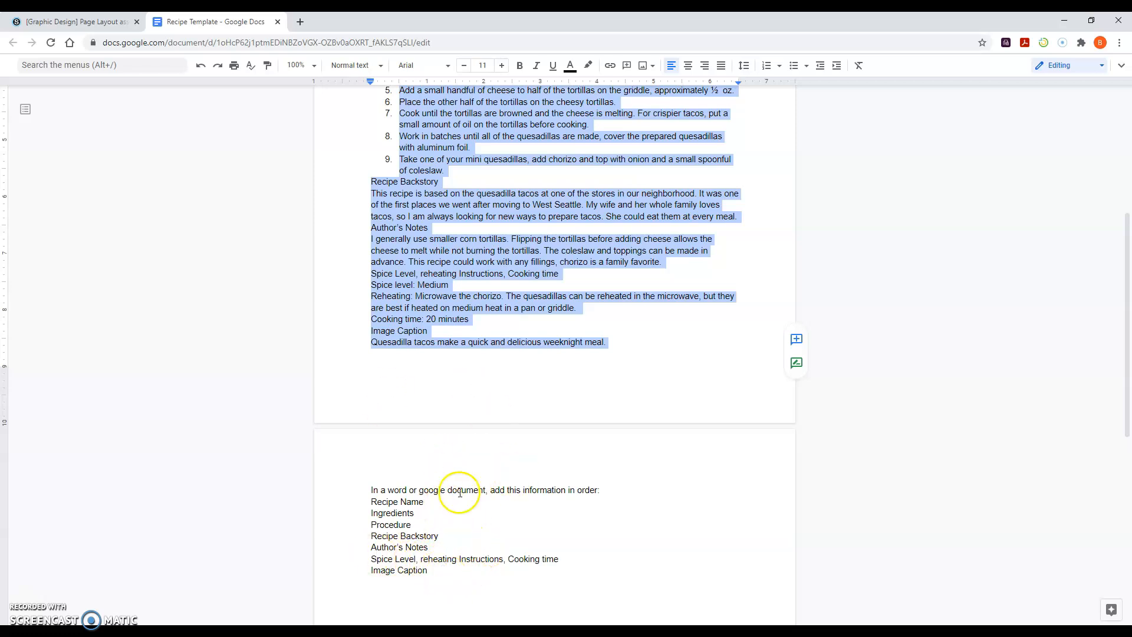
scroll(486, 382, up, 2)
scroll(486, 382, up, 2)
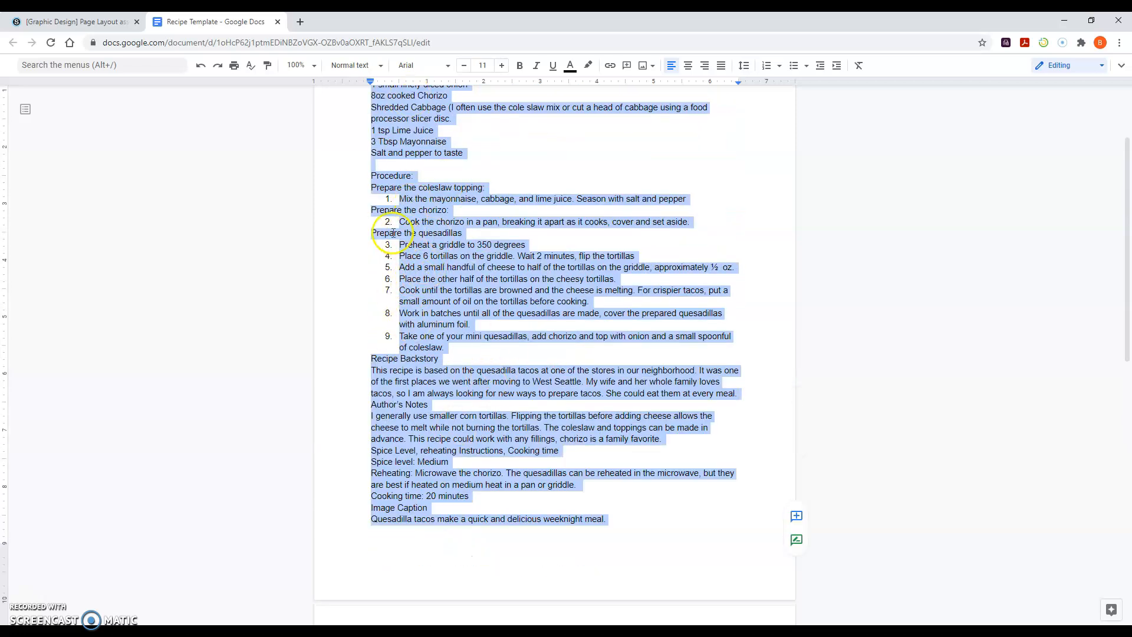
Switch back to InDesign, override the title frame at the top of page 2 and paste the copied recipe into it.
key(alt+Tab)
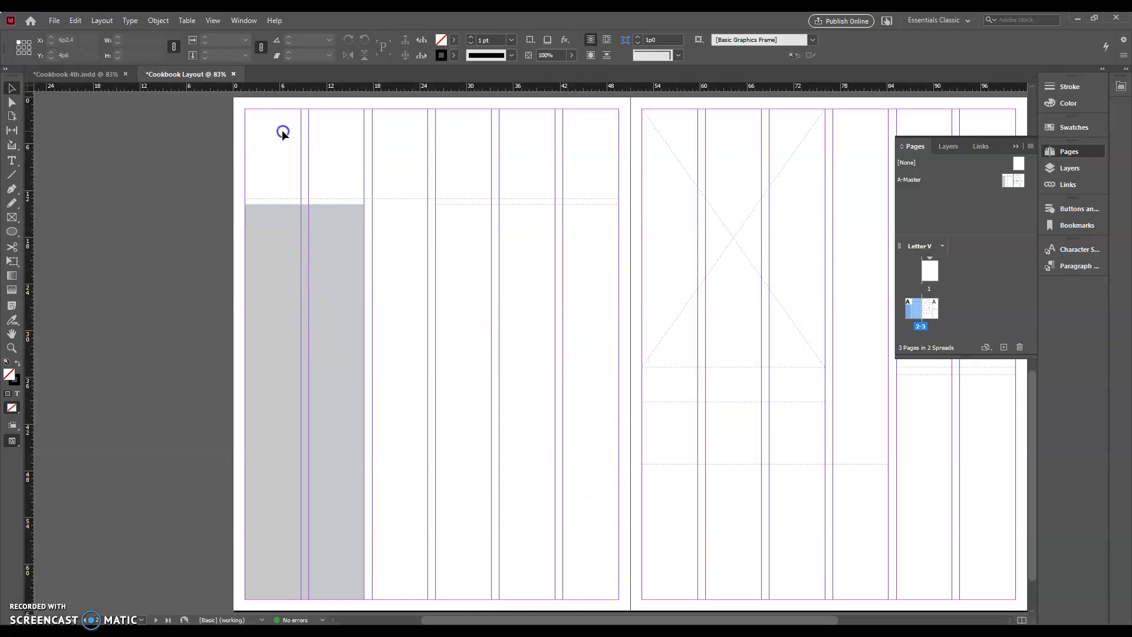
click(310, 150)
click(270, 127)
click(279, 123)
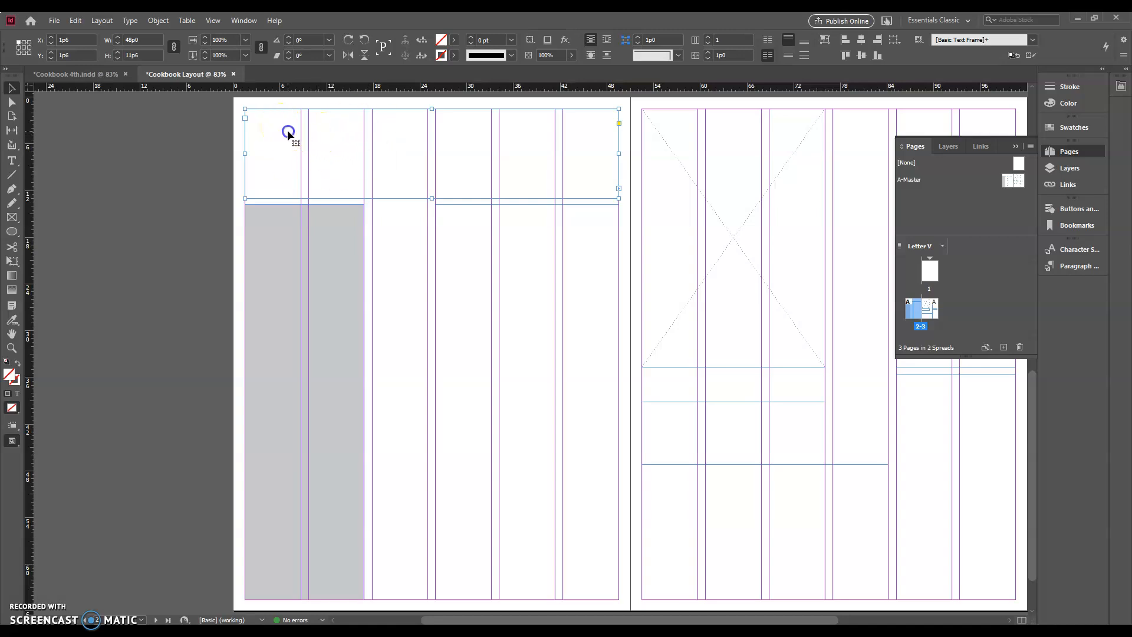
double_click(288, 133)
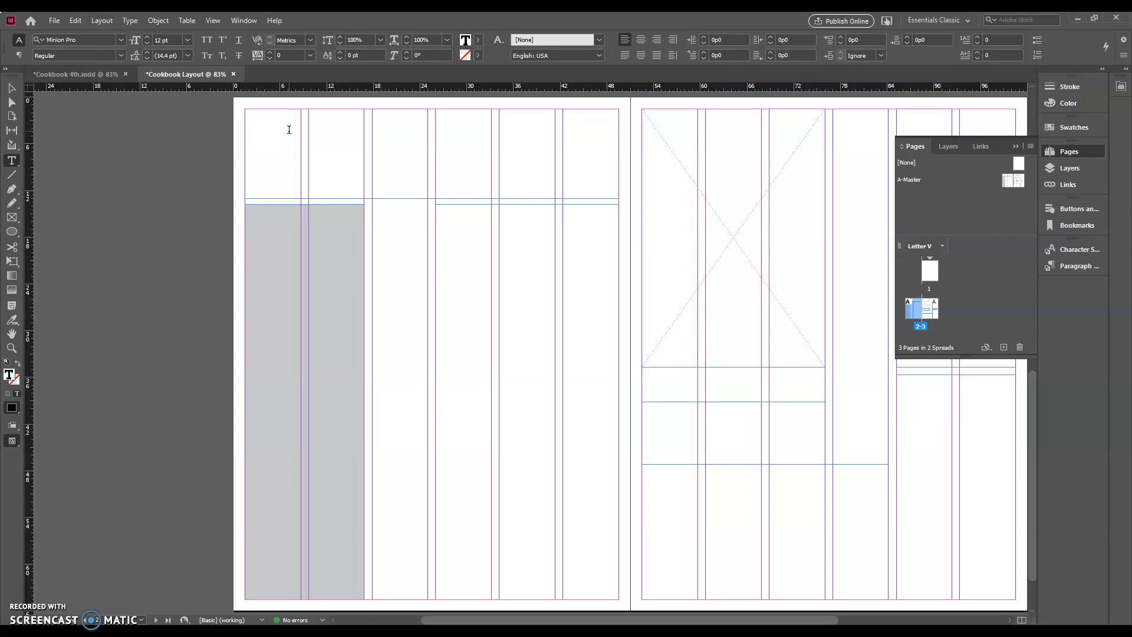
key(ctrl+v)
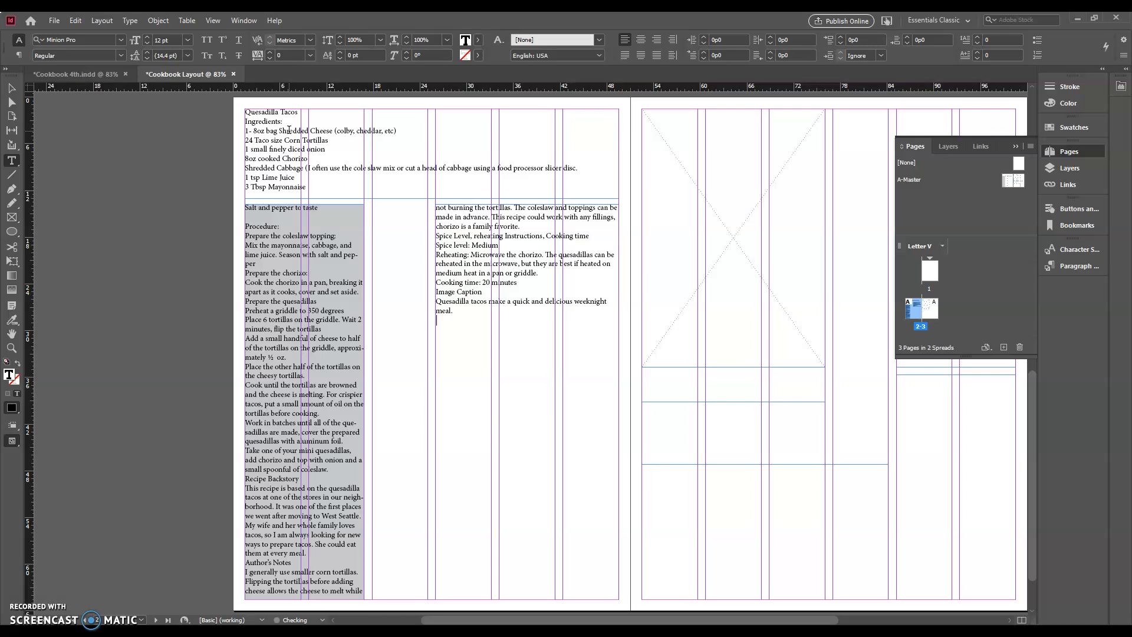
click(75, 21)
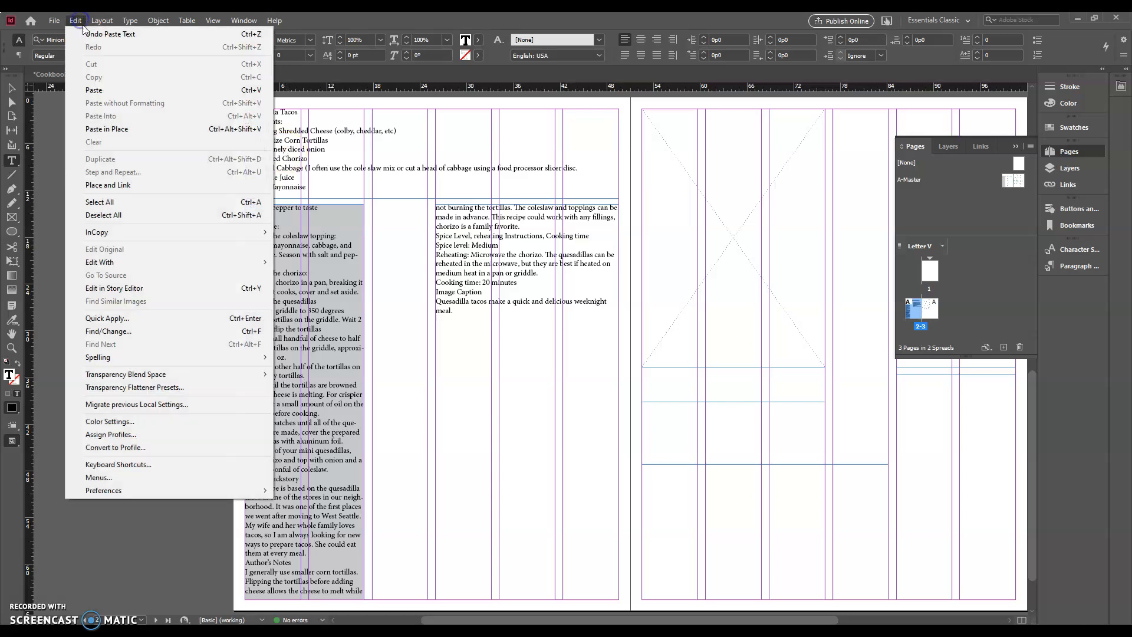
click(54, 121)
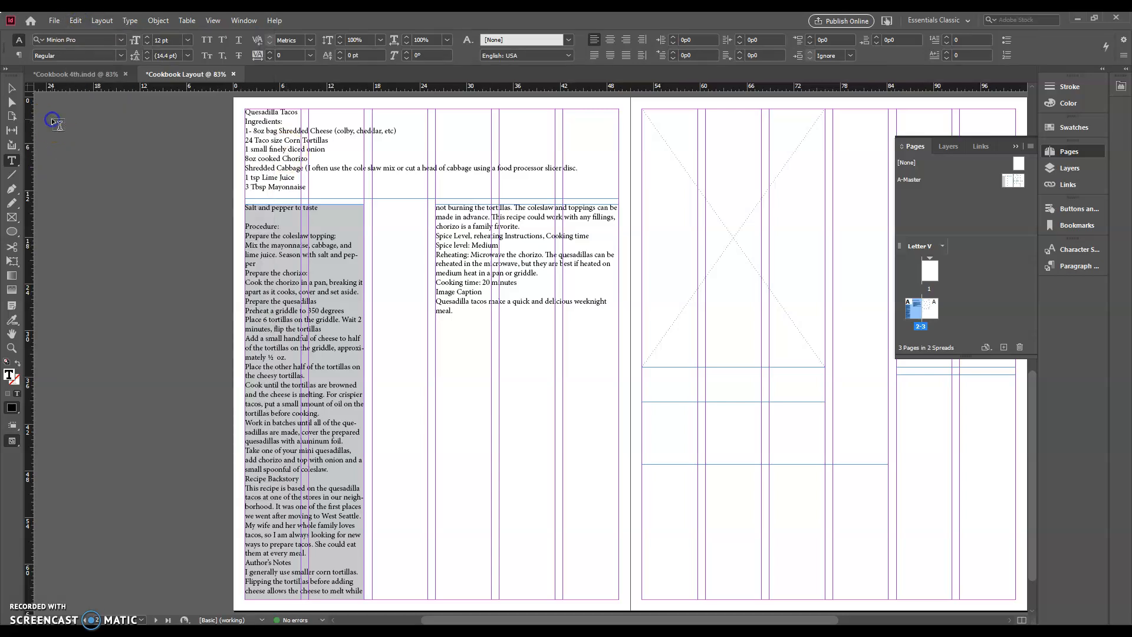
click(313, 190)
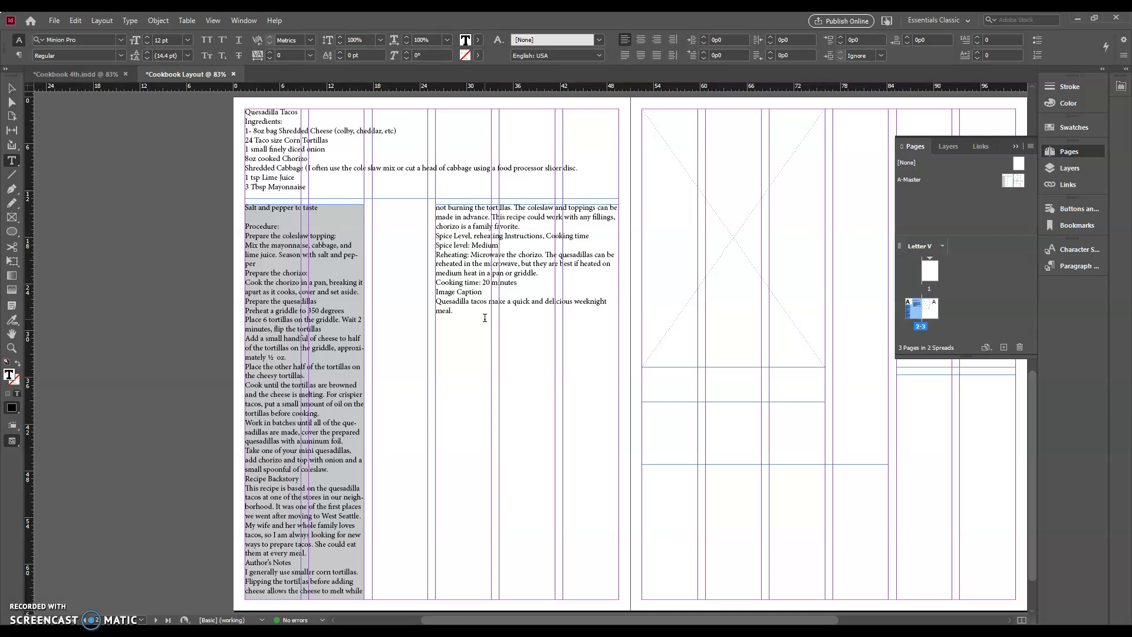
click(301, 112)
drag(299, 112, 244, 113)
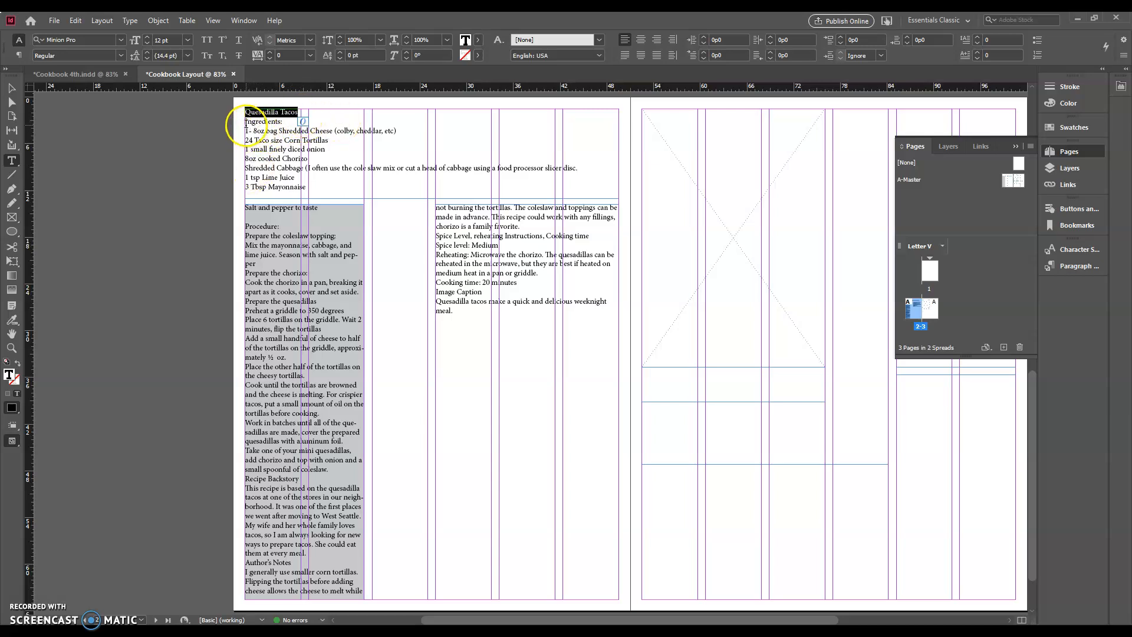
click(247, 123)
drag(247, 123, 313, 180)
click(246, 122)
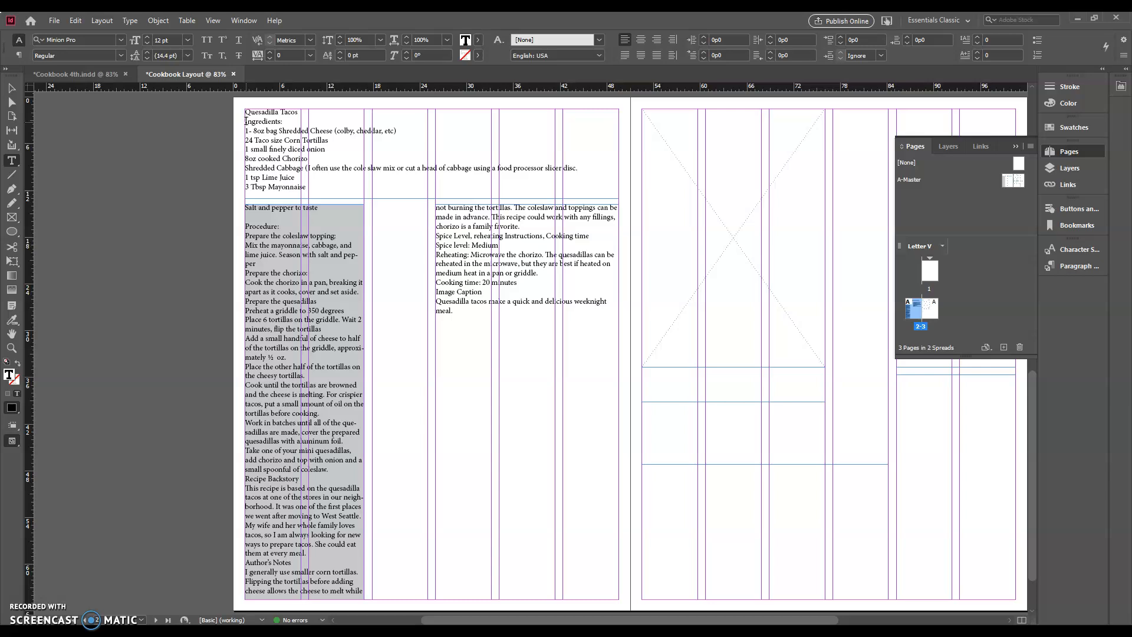
click(300, 113)
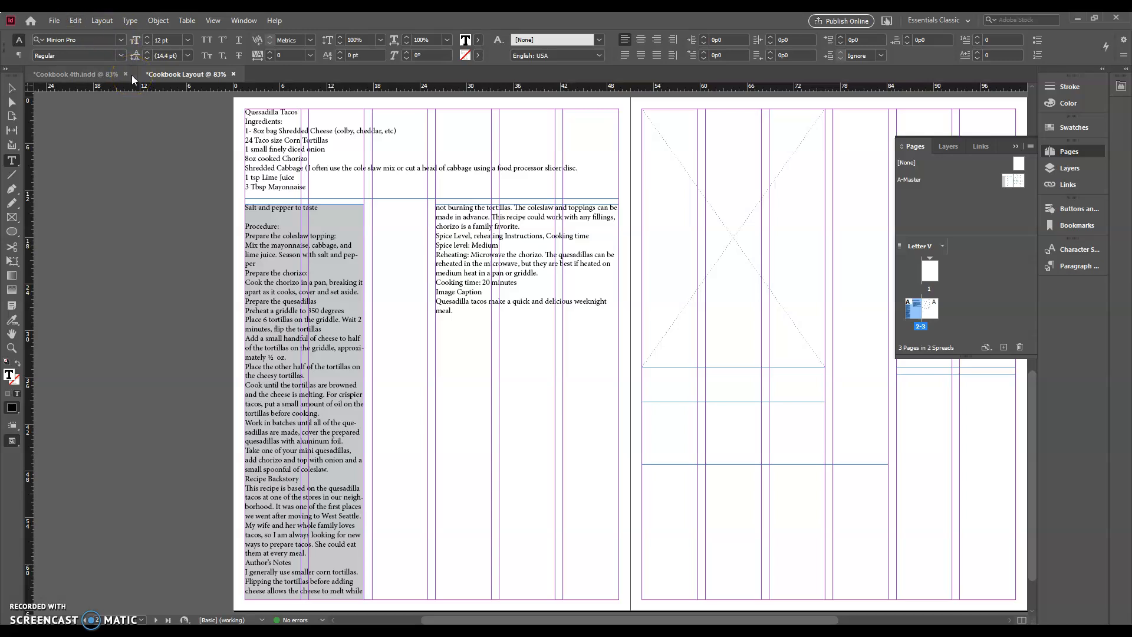
click(147, 75)
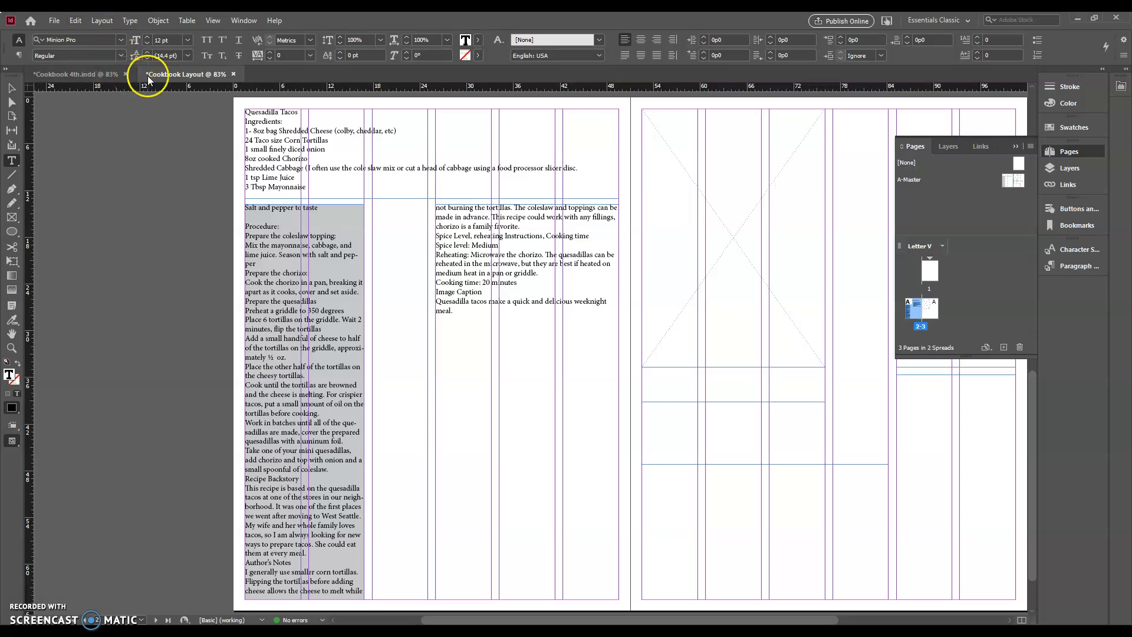
Insert a column break before "Ingredients:" so only the recipe title stays in the title frame on page 2.
click(247, 122)
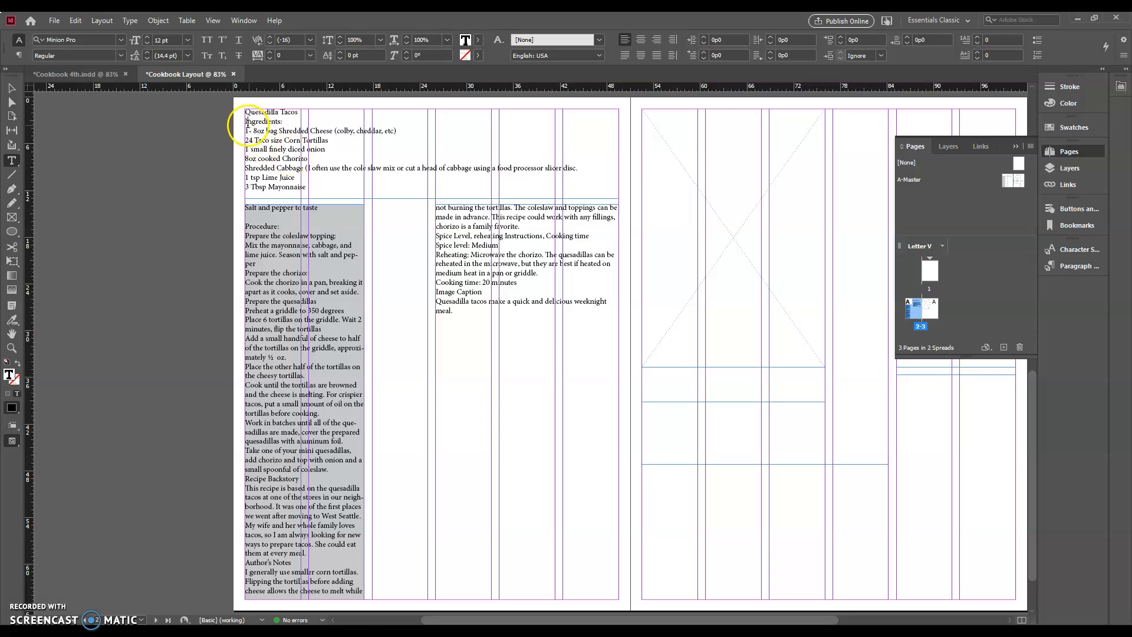
click(279, 211)
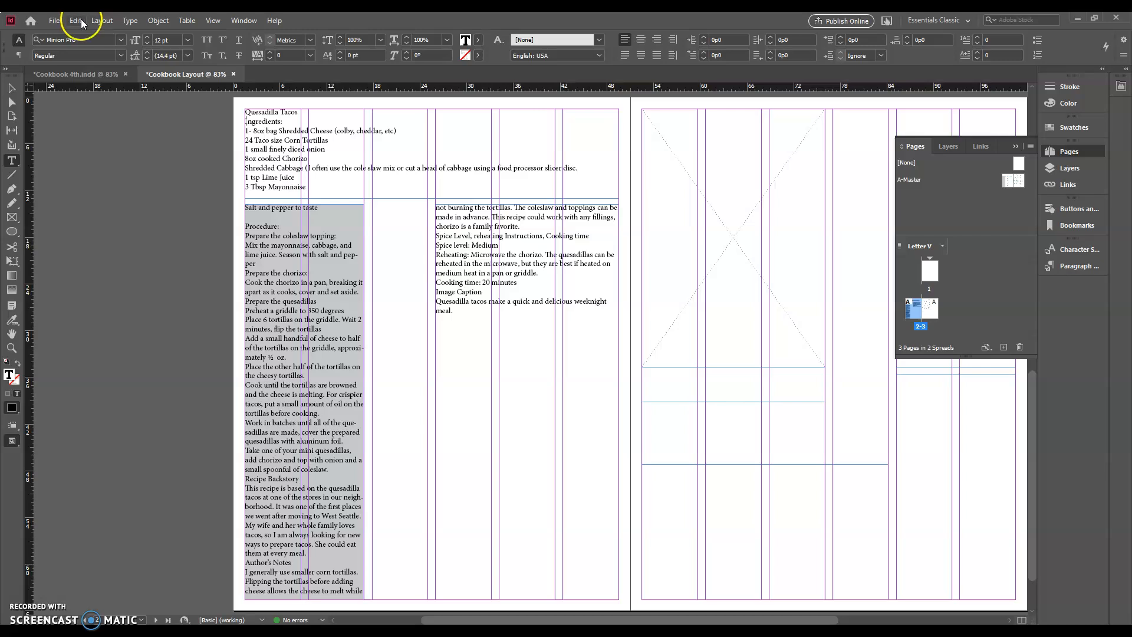
click(130, 20)
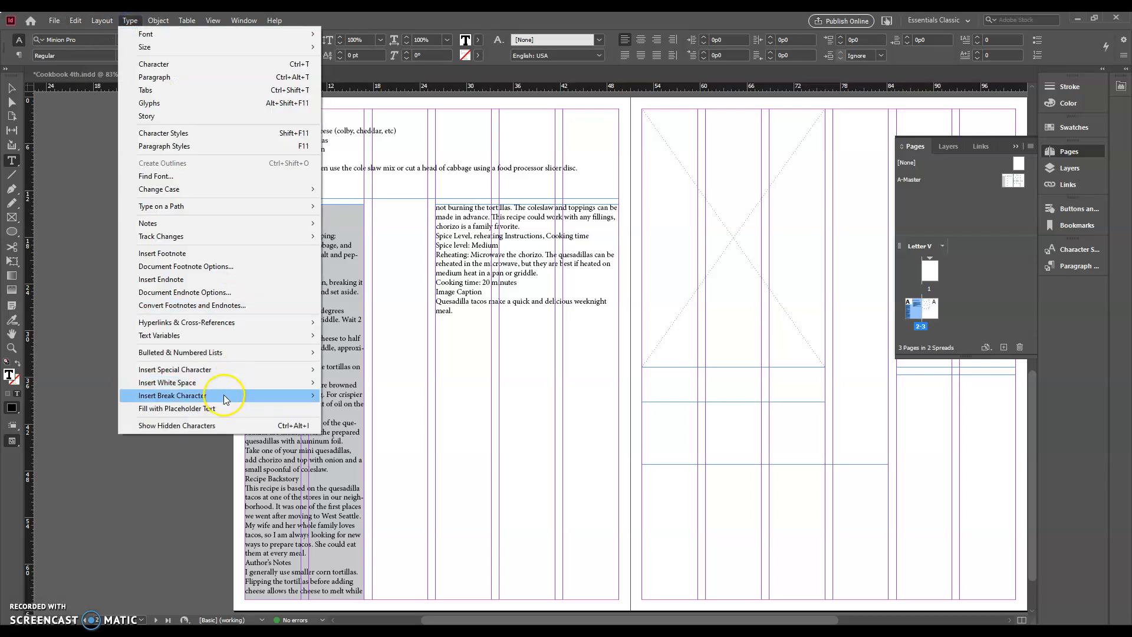
mouse_move(224, 395)
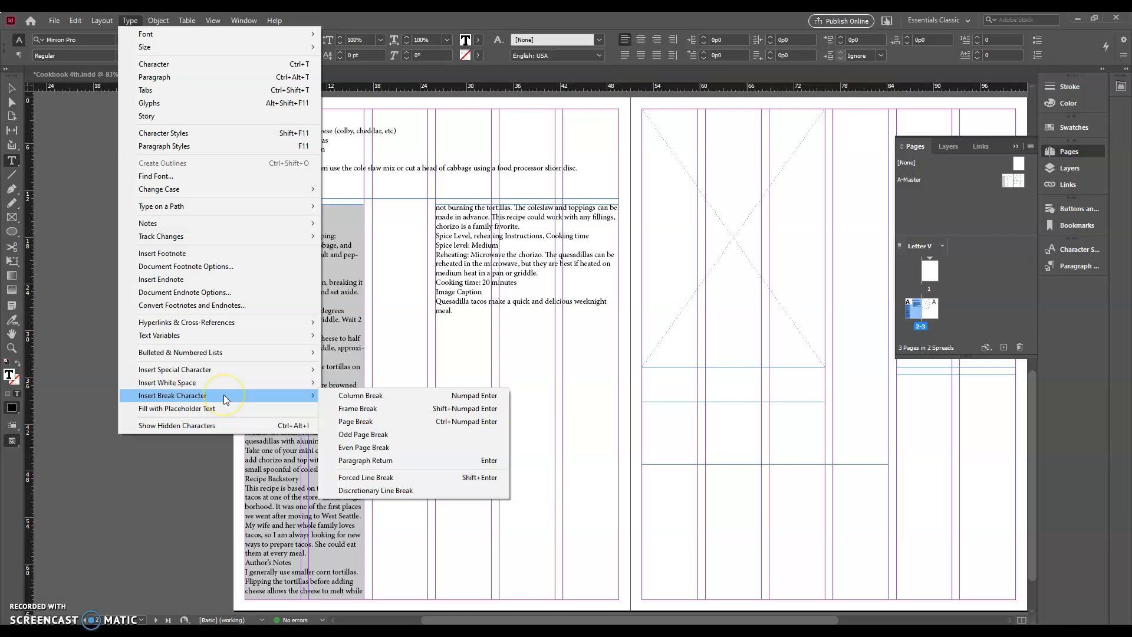
click(384, 399)
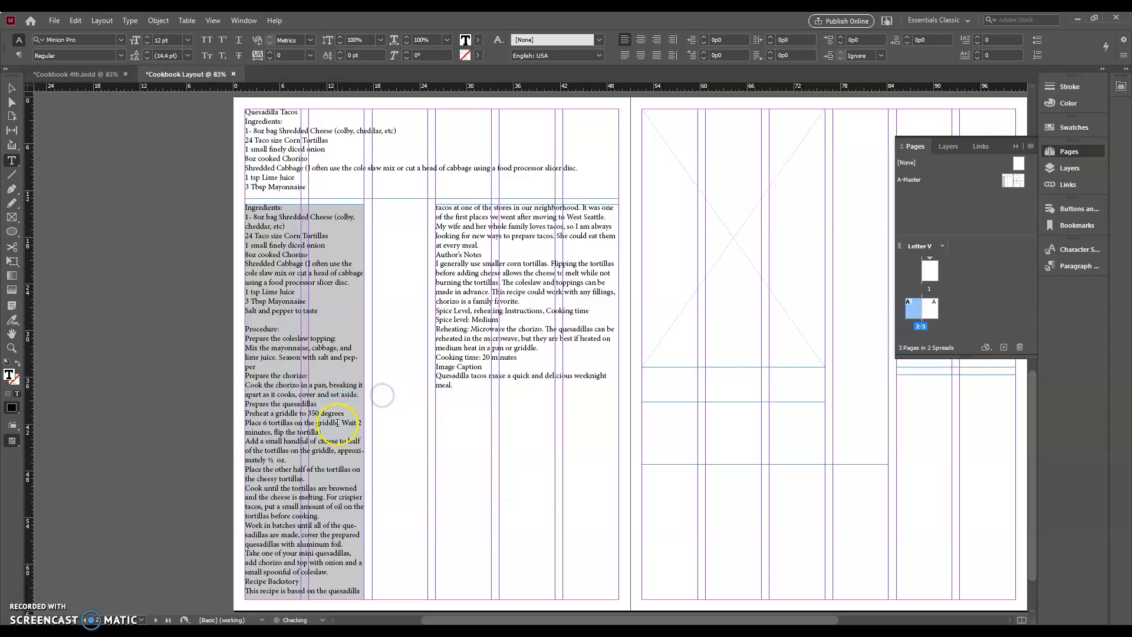
click(305, 229)
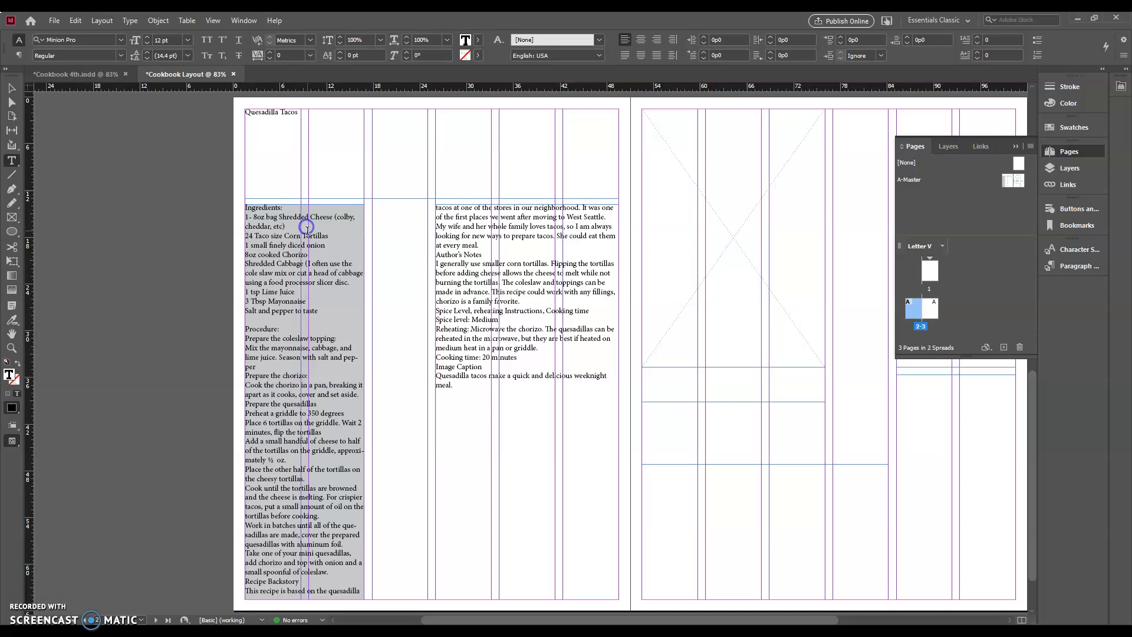
Try adding lines of filler text below the Quesadilla Tacos title in the title frame, and delete them again.
click(267, 141)
click(289, 142)
text(jklsdfasdfh dfjals;d)
click(303, 177)
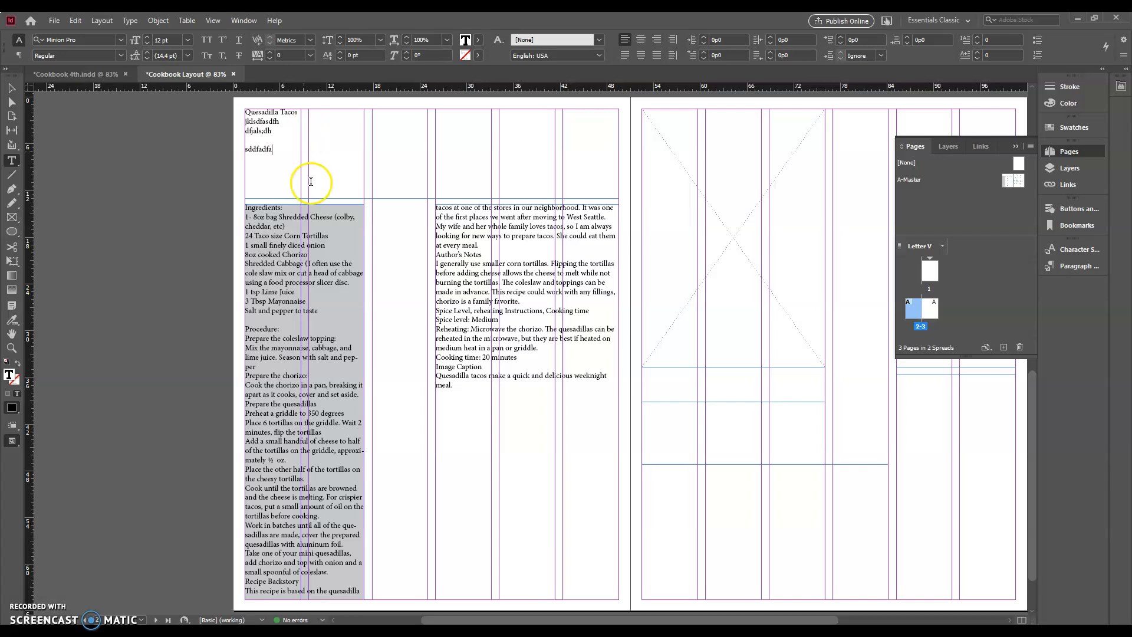
click(293, 175)
key(BackSpace)
key(BackSpace)
key(BackSpace)
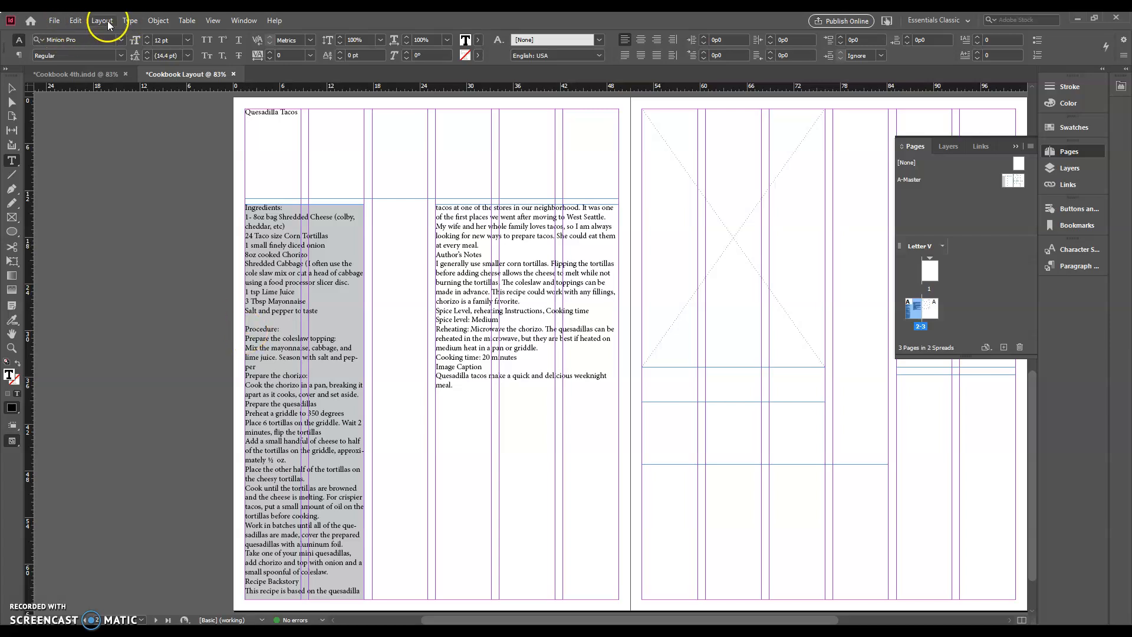
Insert a column break before "Procedure:" to move the procedure text into the wider text frame on page 2.
click(129, 20)
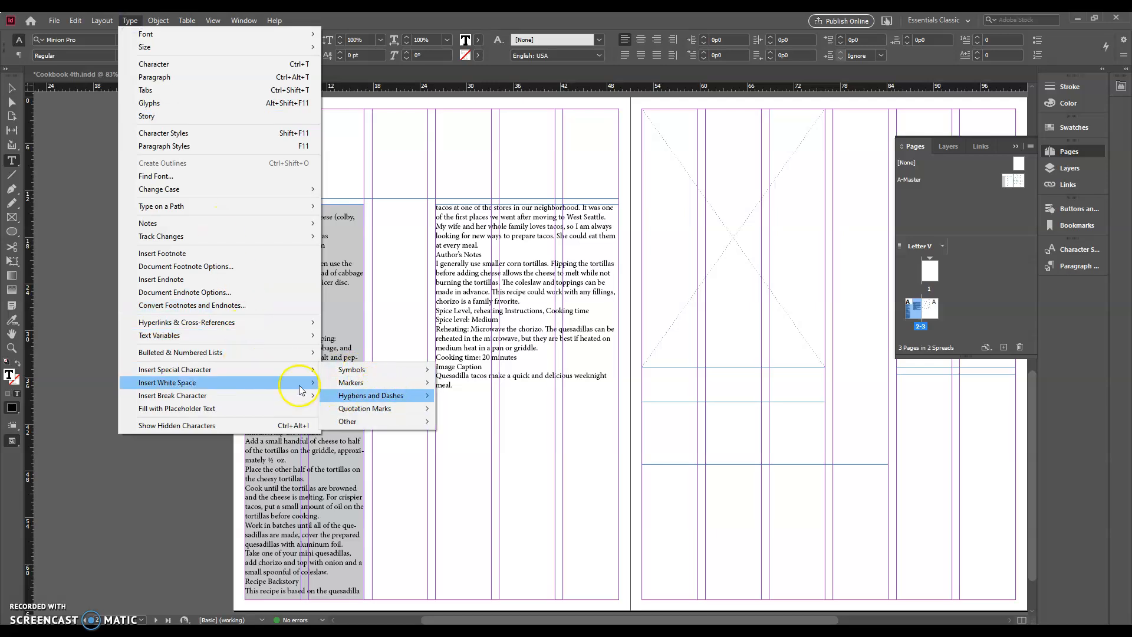
mouse_move(207, 395)
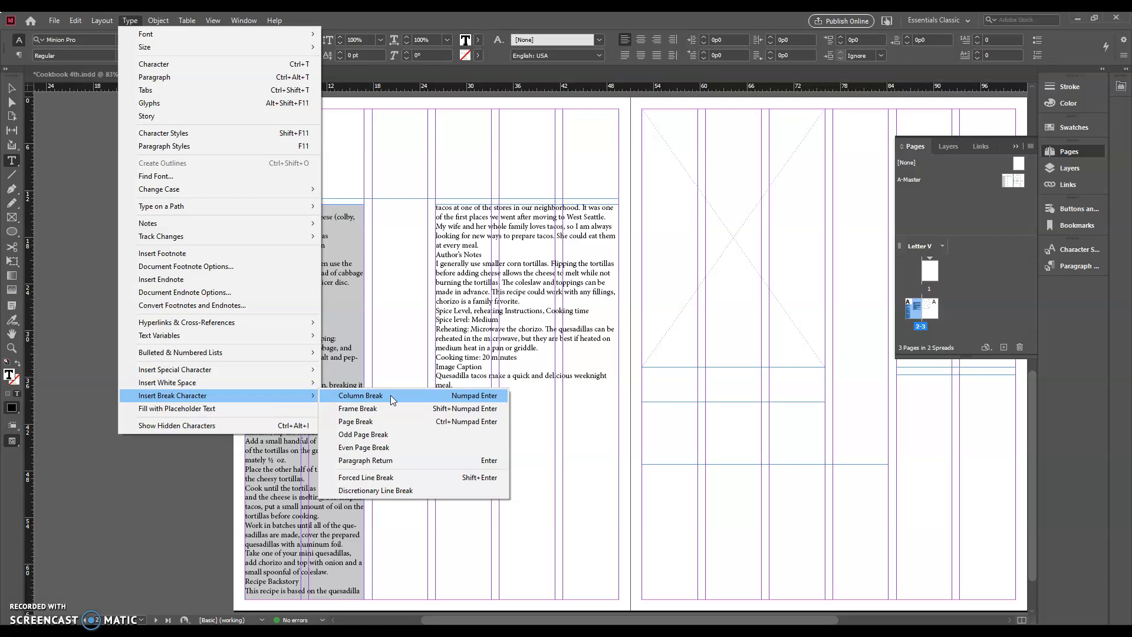
click(468, 401)
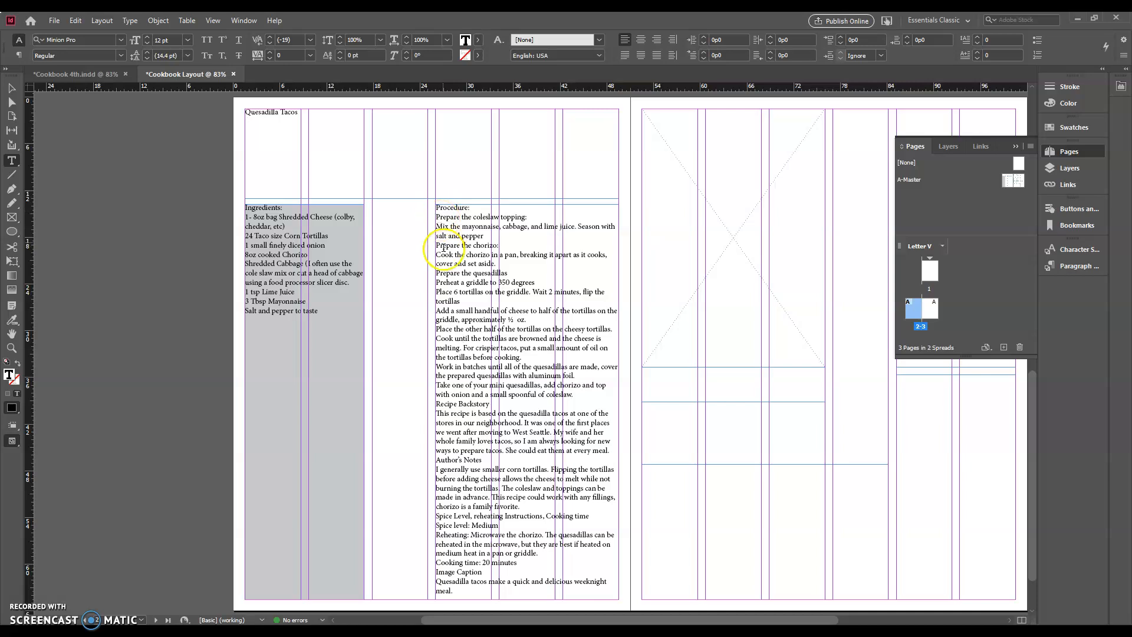
Insert column breaks before the "Recipe Backstory" and "Author's Notes" headings so each section starts in its own frame on page 3.
click(437, 406)
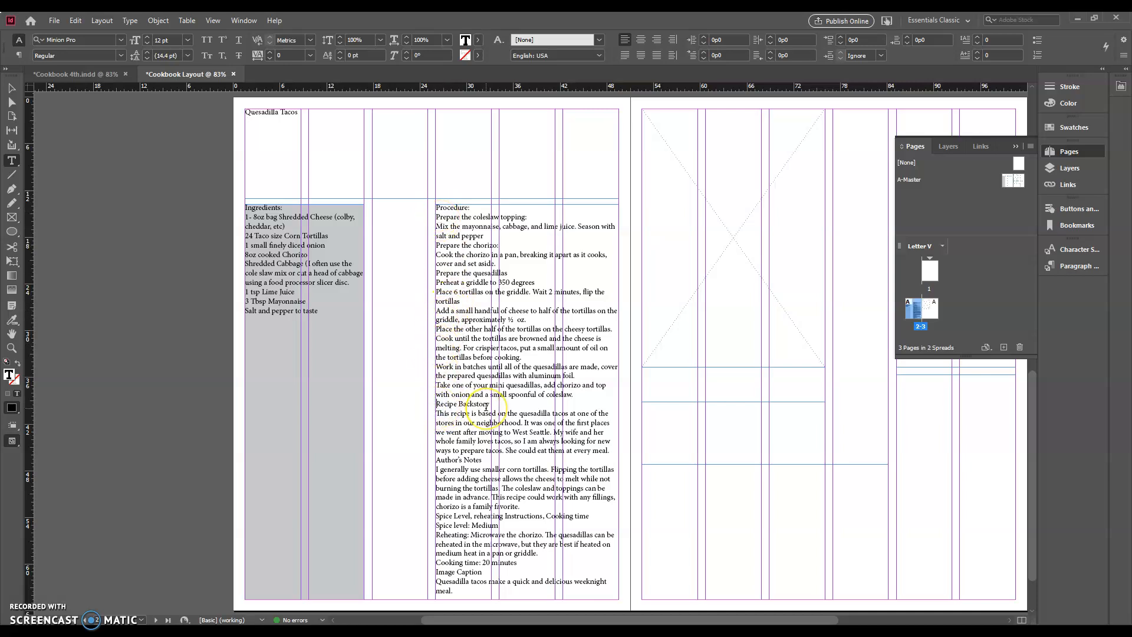
key(KP_Enter)
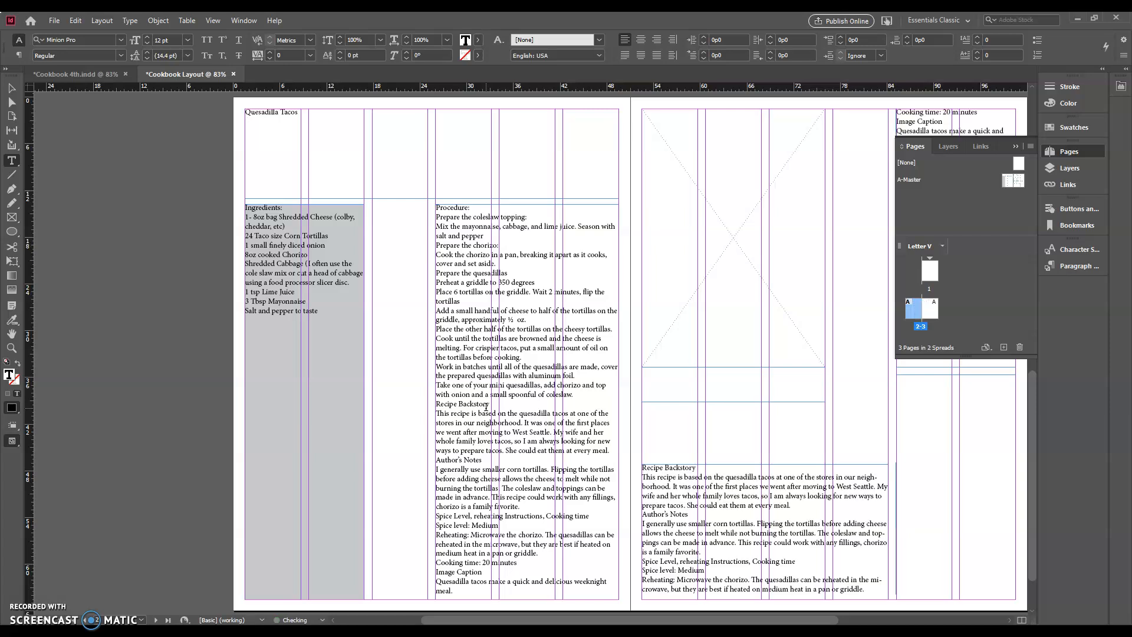
click(665, 514)
click(643, 514)
key(KP_Enter)
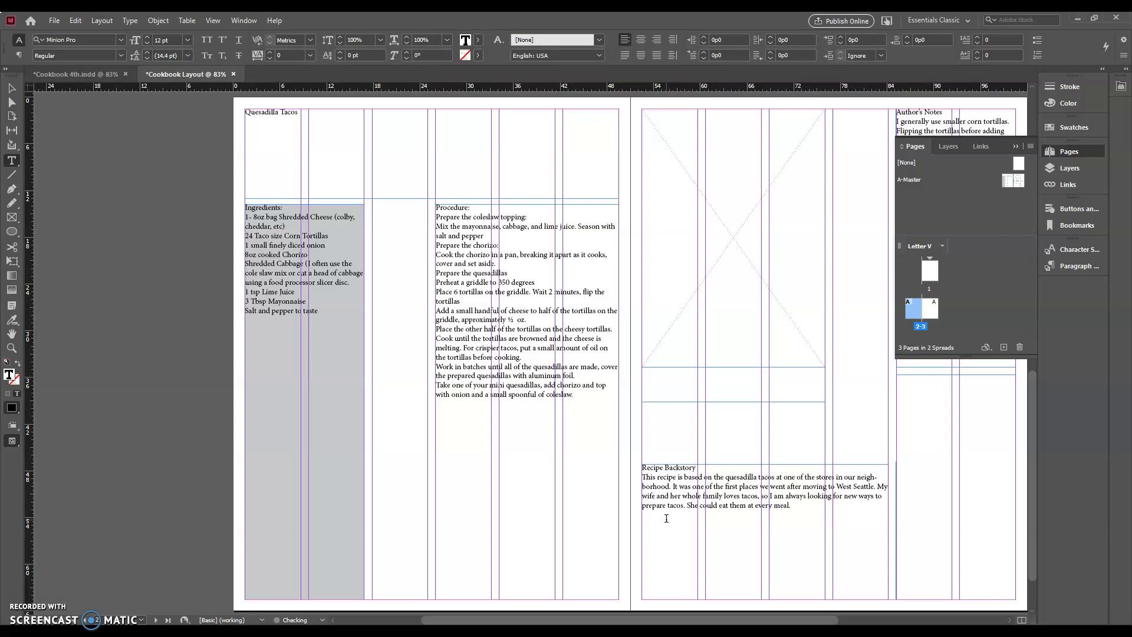
Insert a column break before "Spice Level, reheating Instructions, Cooking time" to move that section into the frame below Author's Notes.
drag(694, 620, 768, 620)
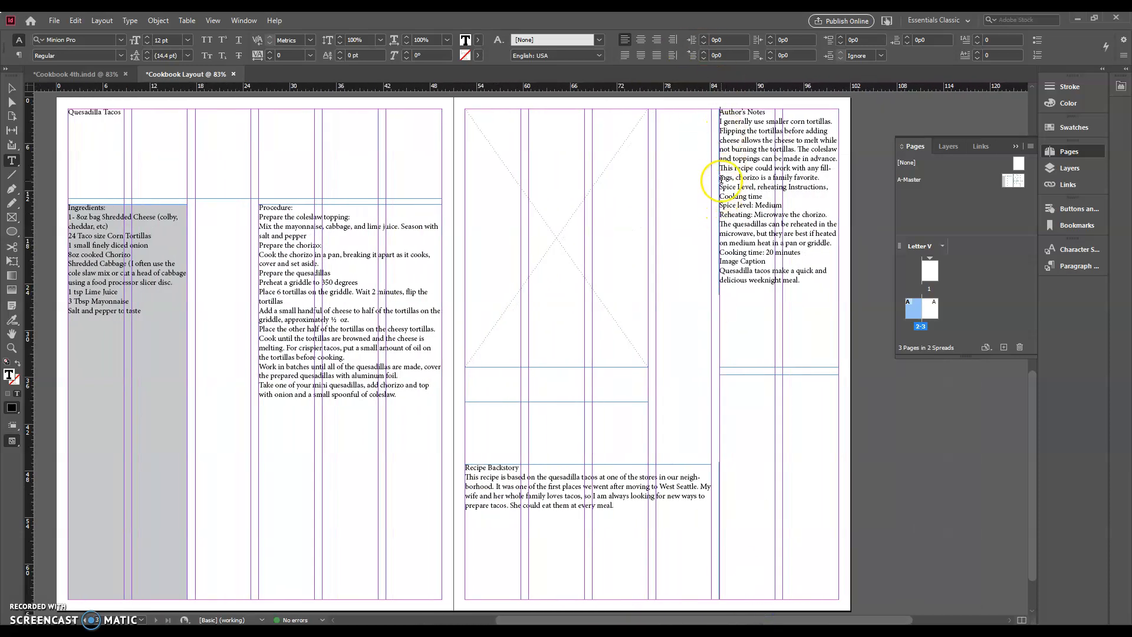
click(720, 188)
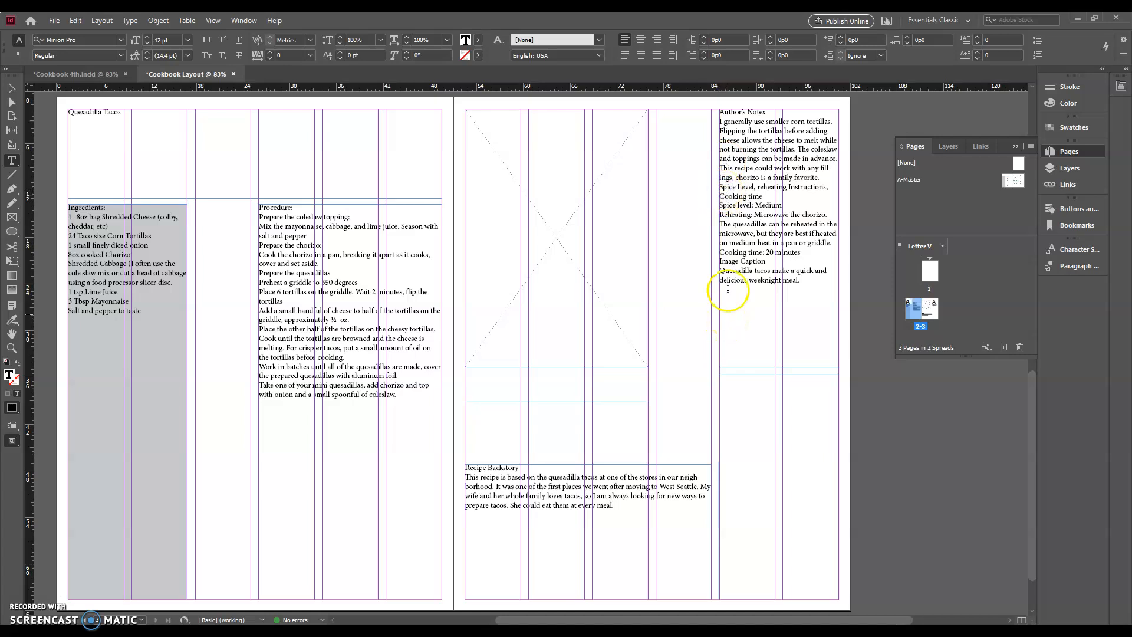
click(130, 21)
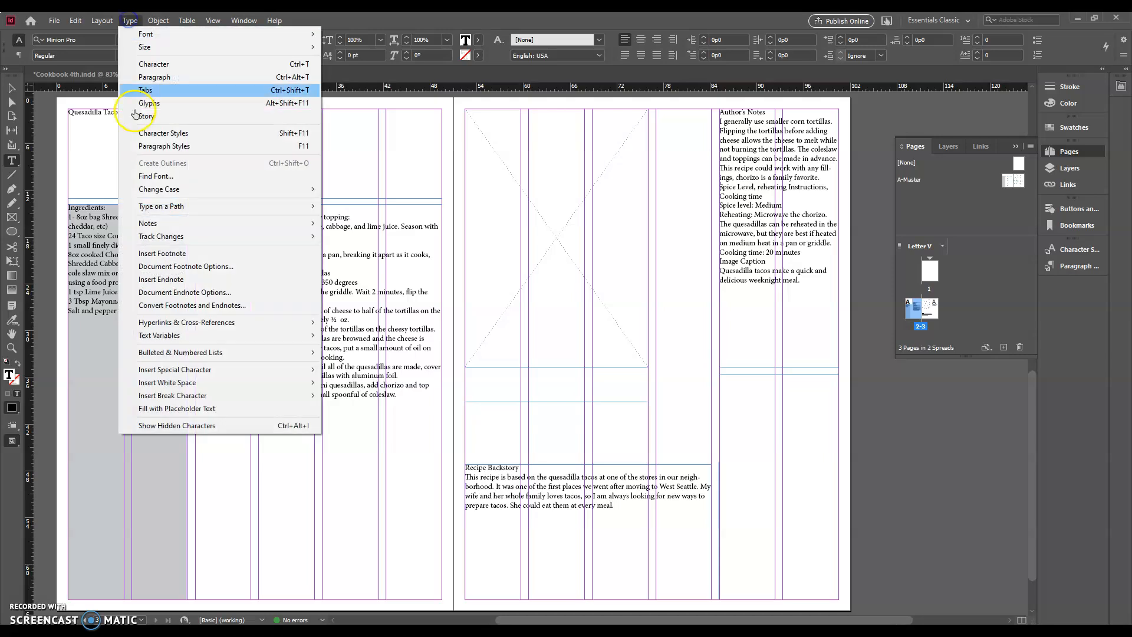
mouse_move(223, 403)
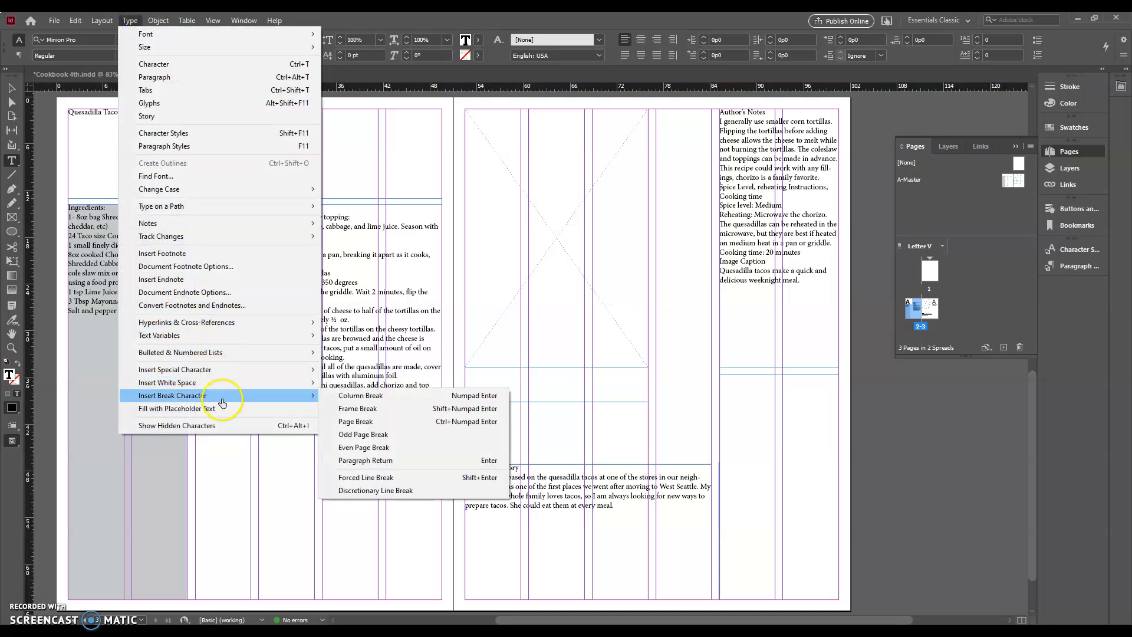
click(364, 396)
Break the caption sentence into the frame below the image placeholder and delete the leftover "Image Caption" label from the Spice Level frame.
click(806, 472)
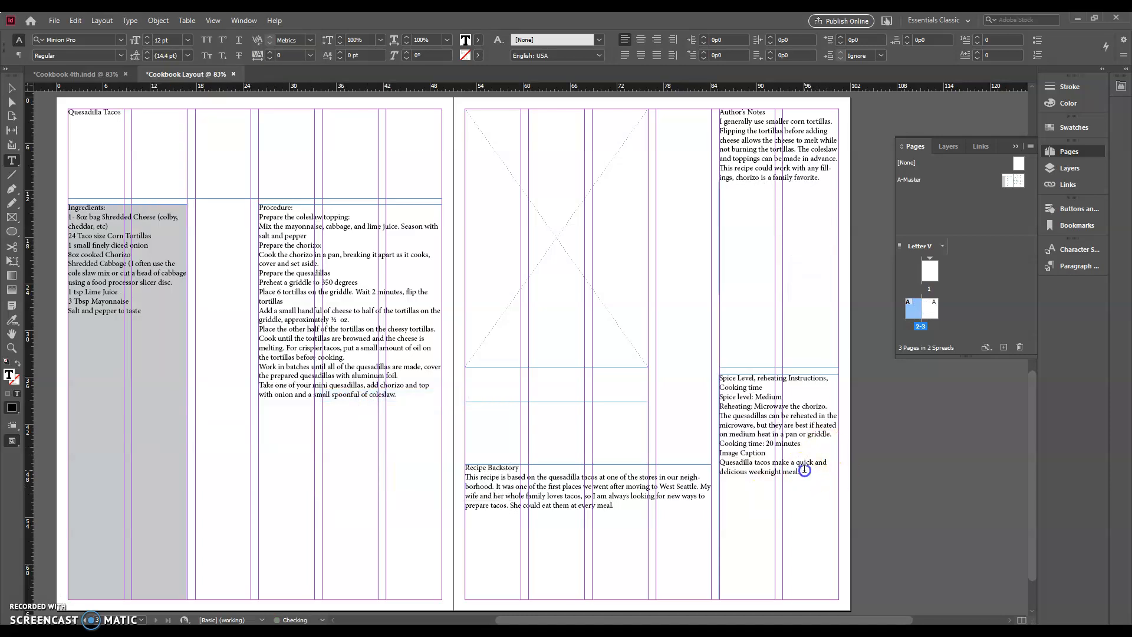
click(722, 455)
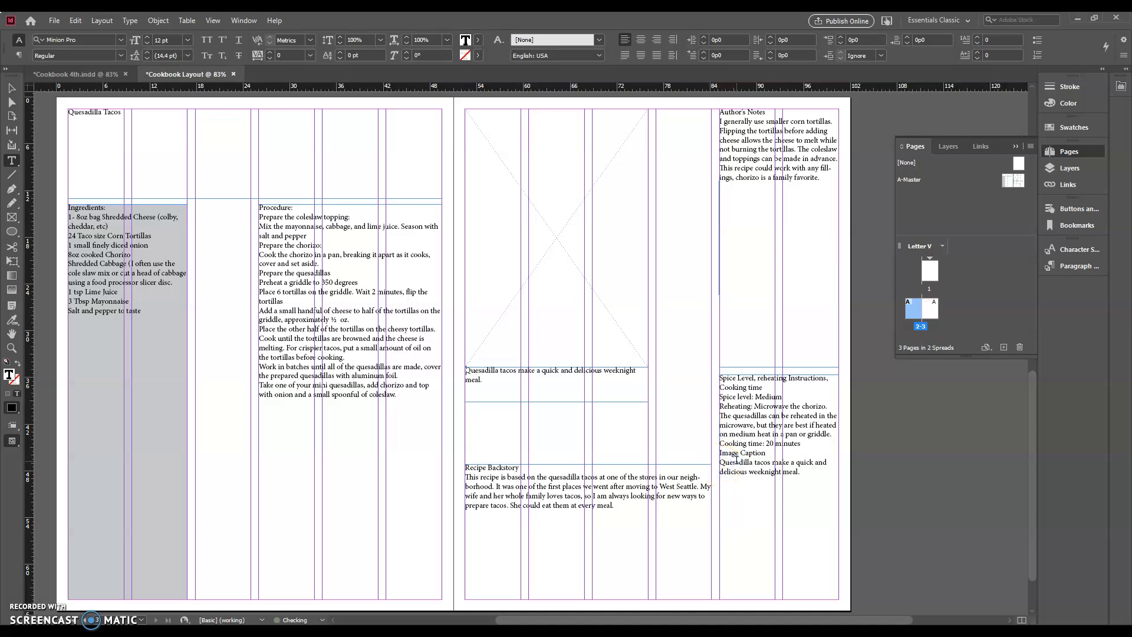
drag(767, 454, 721, 453)
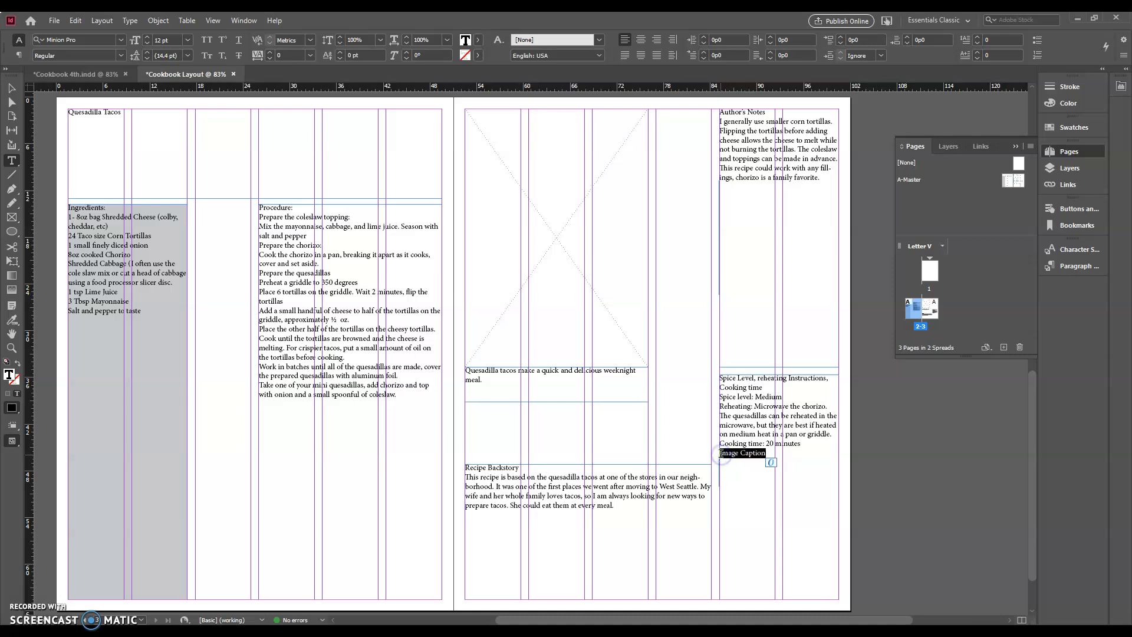
key(BackSpace)
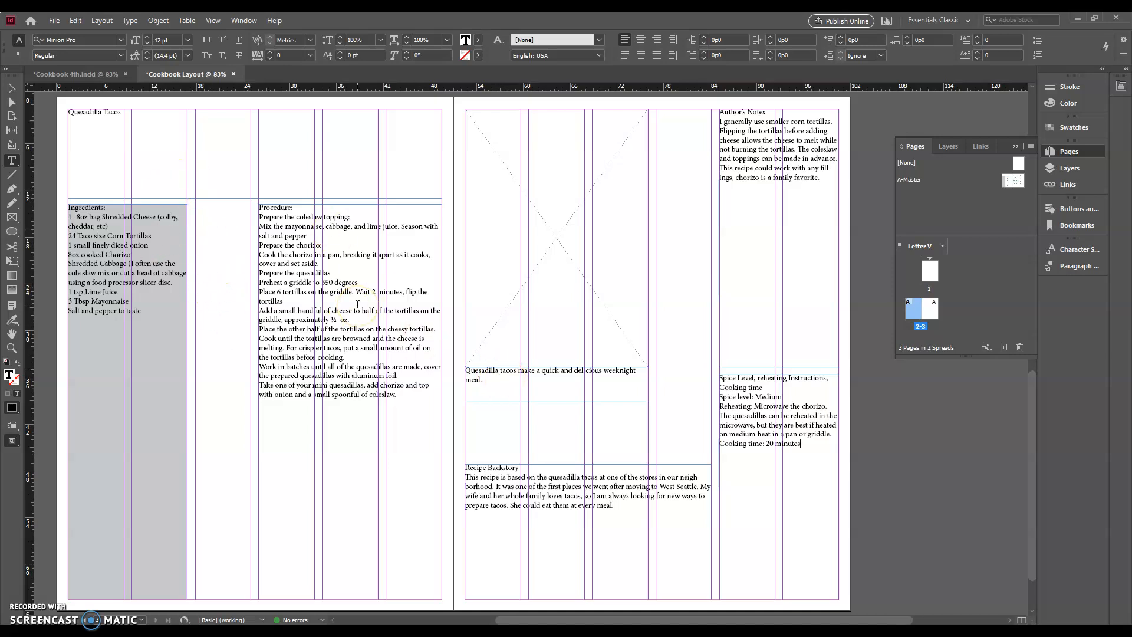
click(723, 452)
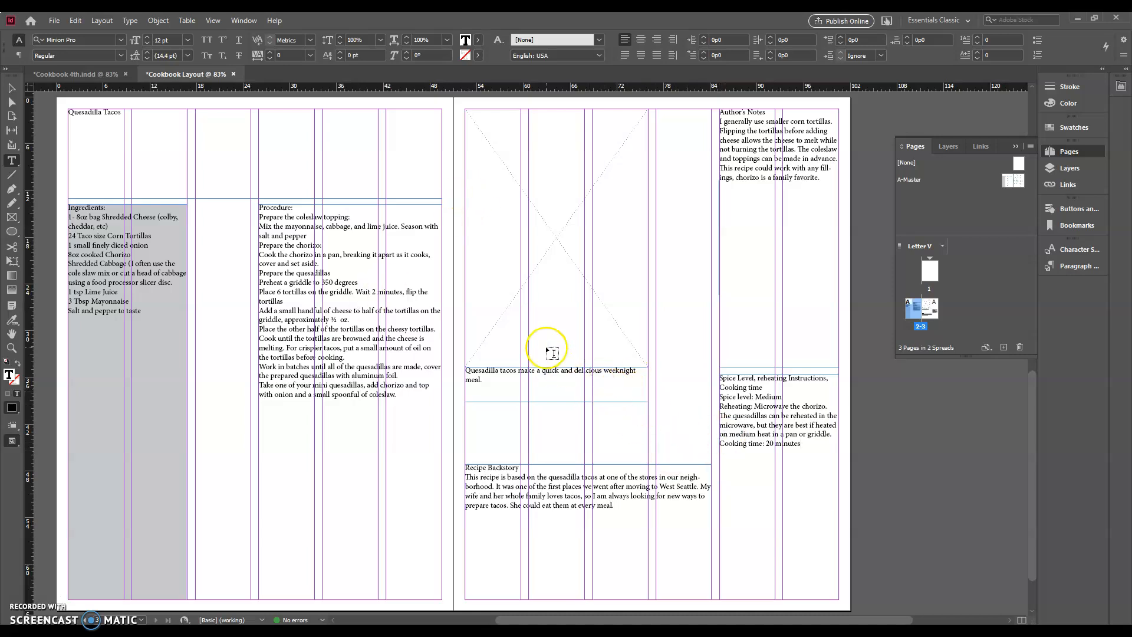